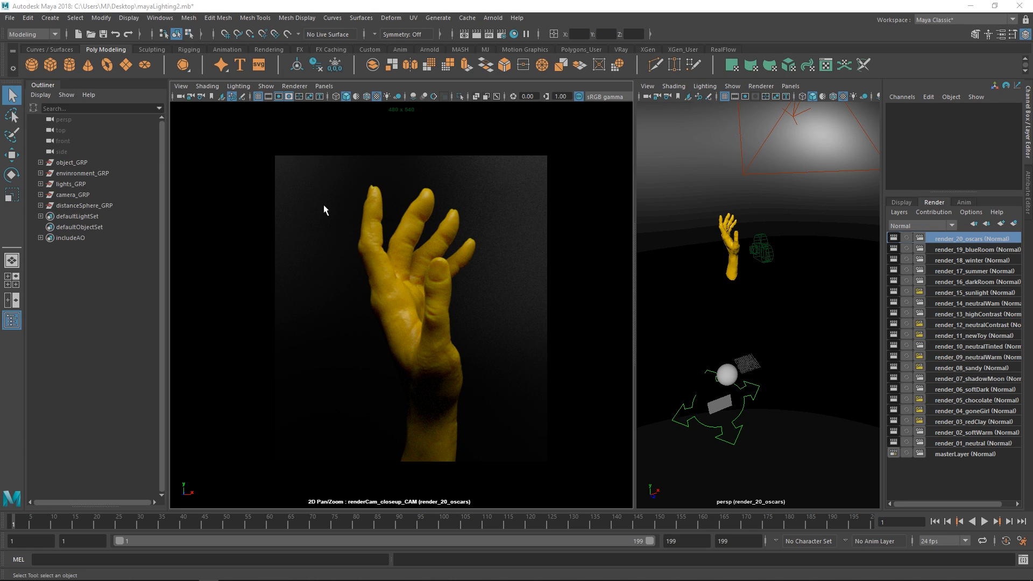
Step: Examine the yellow hand's lighting in the render_20_oscars layer from the front, from behind and close up
{"action": "left_click", "coordinate": [421, 2]}
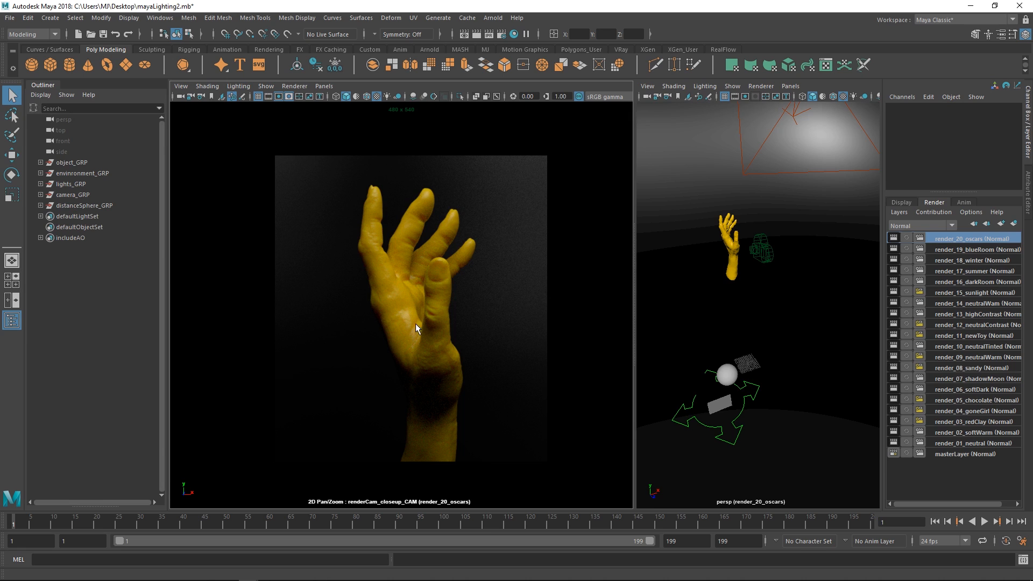
{"action": "left_click_drag", "start_coordinate": [415, 324], "coordinate": [470, 245], "text": "alt"}
{"action": "scroll", "coordinate": [411, 288], "scroll_direction": "up", "scroll_amount": 4}
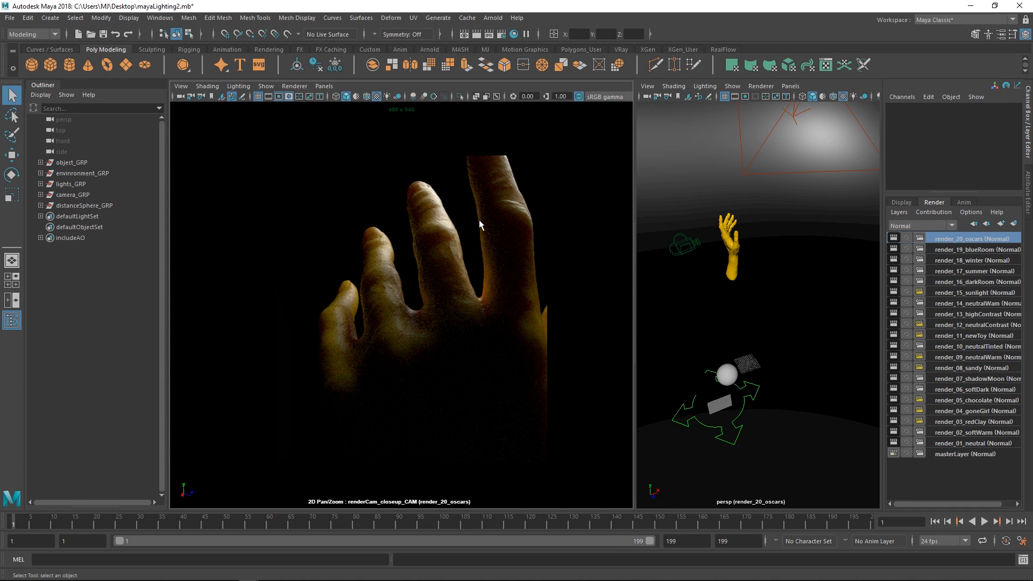
{"action": "right_click_drag", "start_coordinate": [485, 262], "coordinate": [484, 256], "text": "alt"}
{"action": "left_click_drag", "start_coordinate": [484, 256], "coordinate": [452, 284], "text": "alt"}
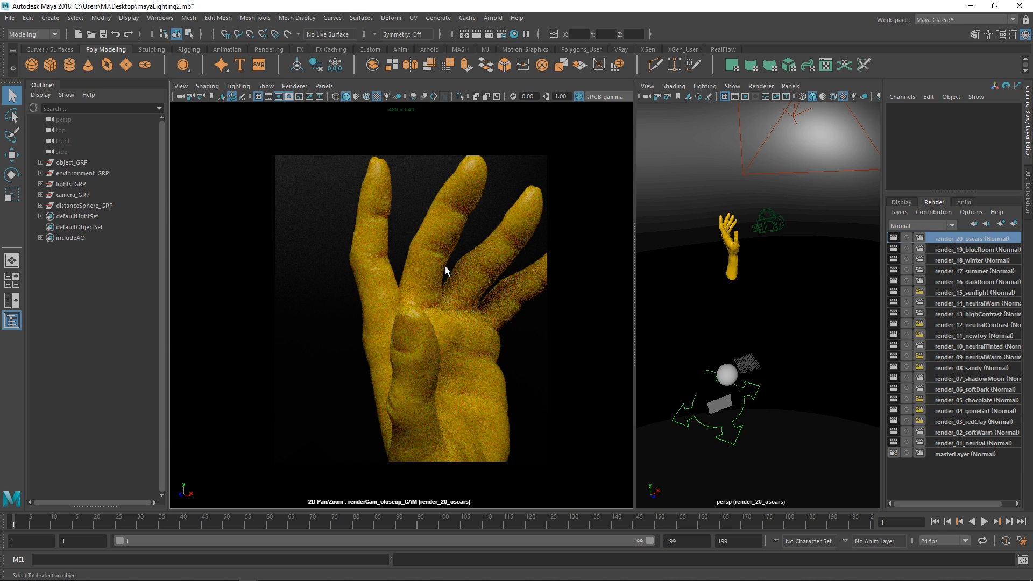
{"action": "left_click_drag", "start_coordinate": [444, 266], "coordinate": [418, 260], "text": "alt"}
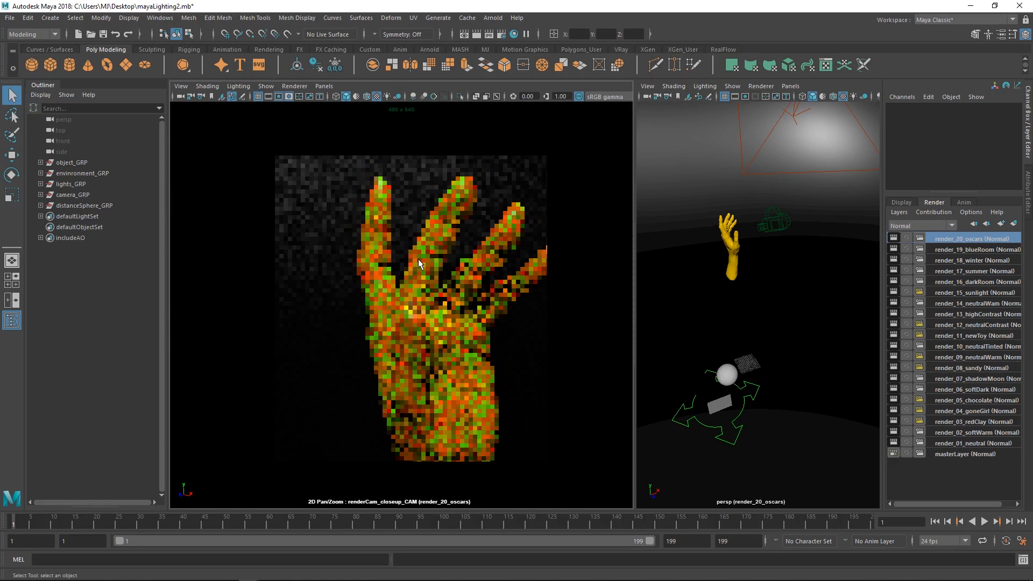
Step: Make render_18_winter the active render layer and preview it with V-Ray IPR in the close-up camera view
{"action": "left_click", "coordinate": [296, 88]}
{"action": "left_click", "coordinate": [301, 113]}
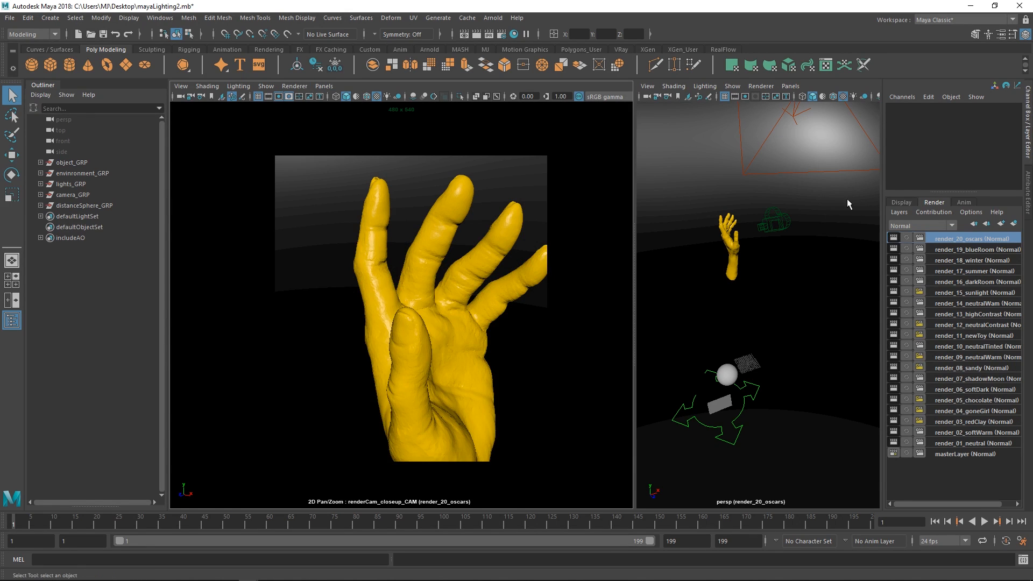
{"action": "left_click", "coordinate": [957, 251]}
{"action": "left_click", "coordinate": [959, 260]}
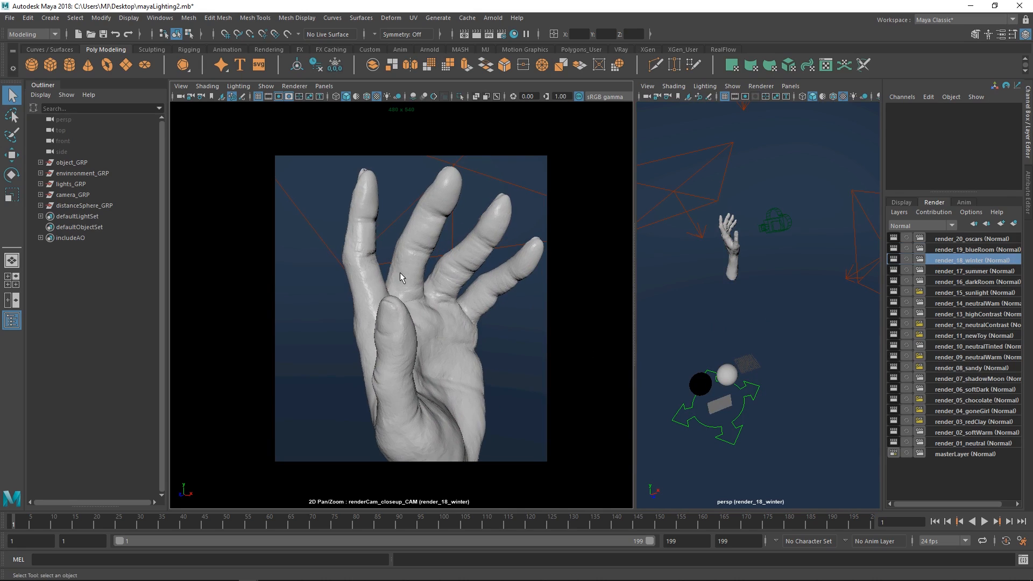
{"action": "left_click", "coordinate": [295, 86]}
{"action": "left_click", "coordinate": [302, 115]}
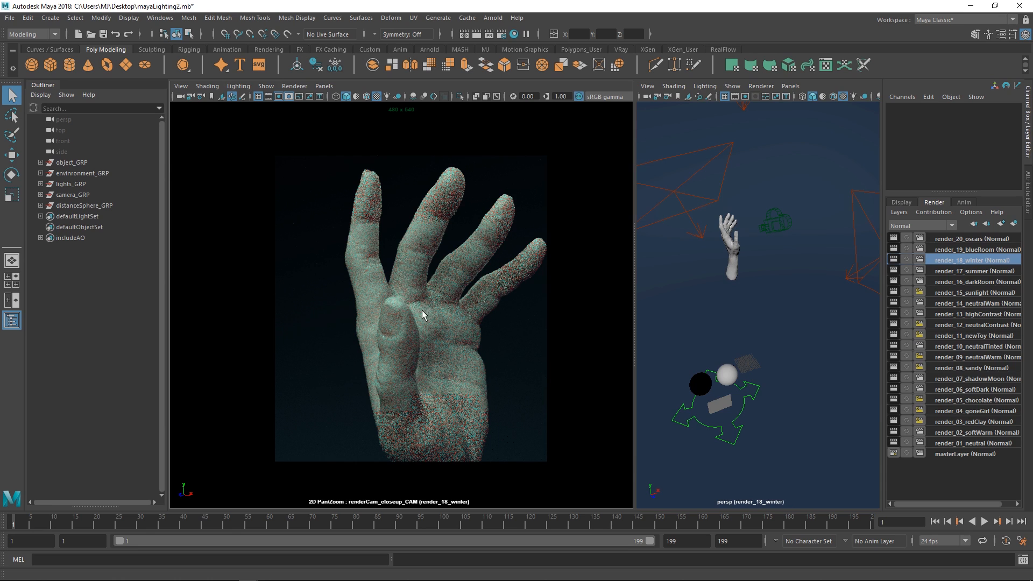
Step: Assign the existing SS_chr_yellow_R20 material to the hand and check it under the winter lighting from other angles
{"action": "left_click_drag", "start_coordinate": [431, 293], "coordinate": [468, 293], "text": "alt"}
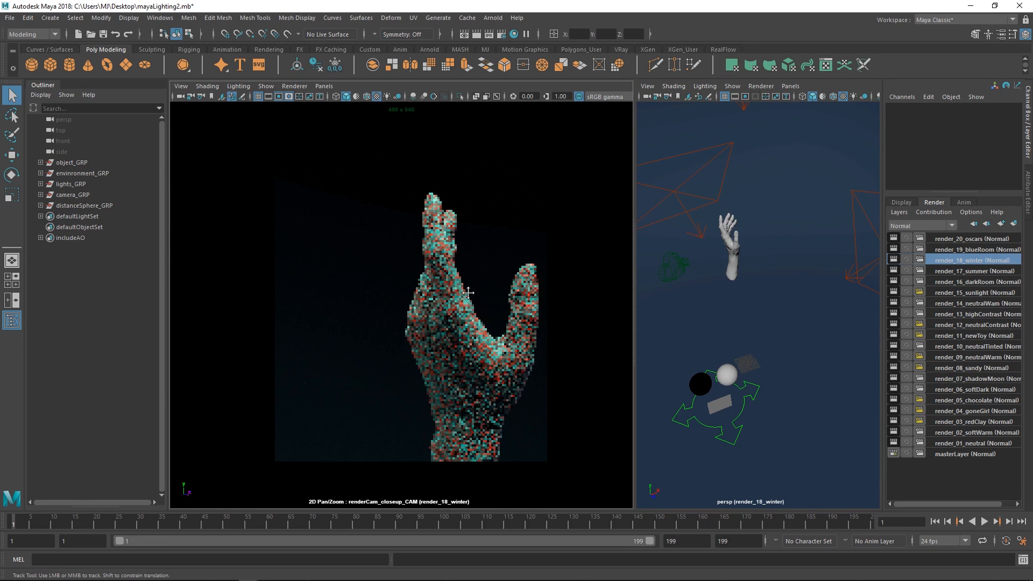
{"action": "middle_click_drag", "start_coordinate": [469, 292], "coordinate": [422, 309], "text": "alt"}
{"action": "left_click_drag", "start_coordinate": [430, 312], "coordinate": [347, 340], "text": "alt"}
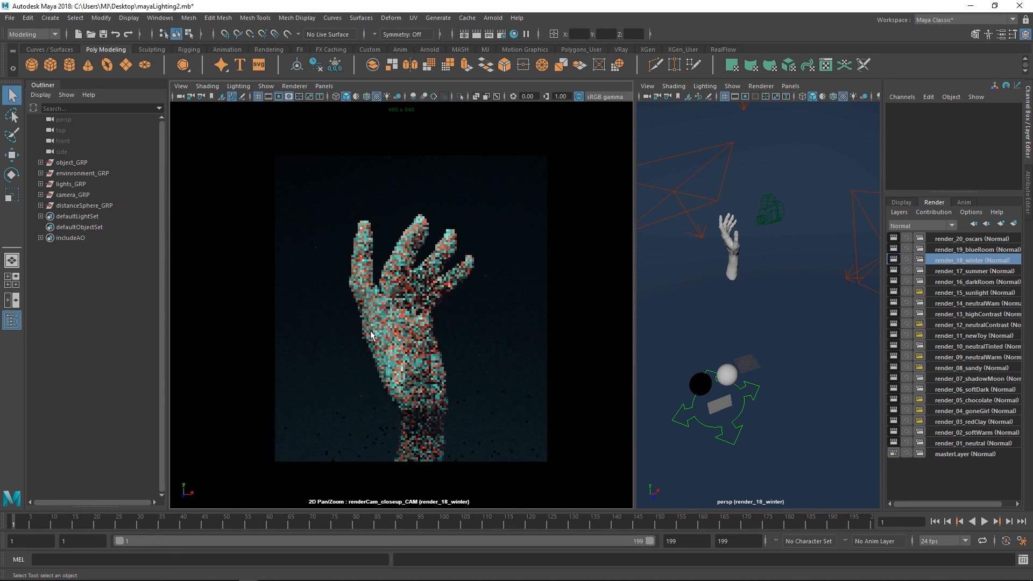
{"action": "left_click_drag", "start_coordinate": [438, 346], "coordinate": [407, 327], "text": "alt"}
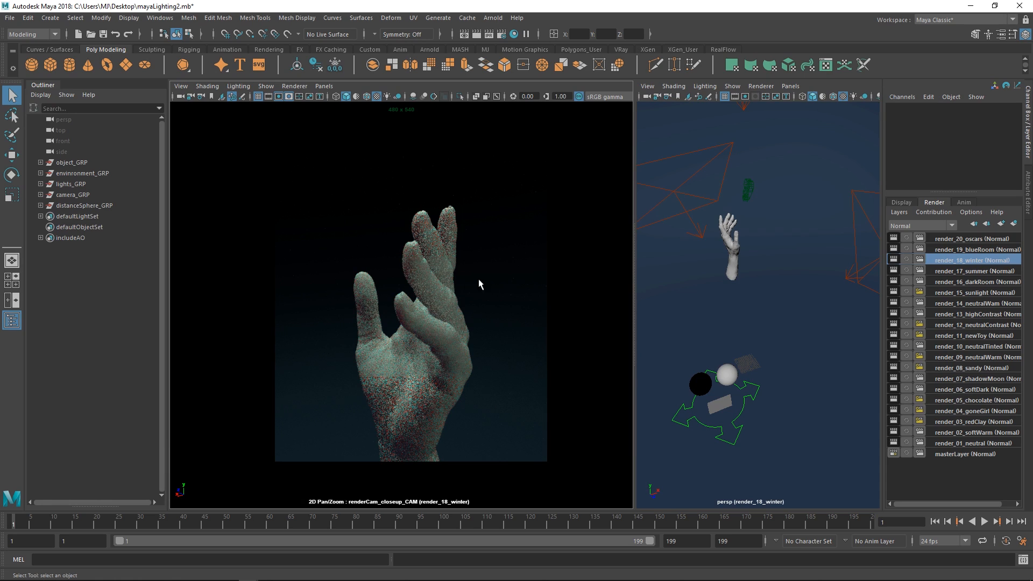
{"action": "left_click", "coordinate": [727, 254]}
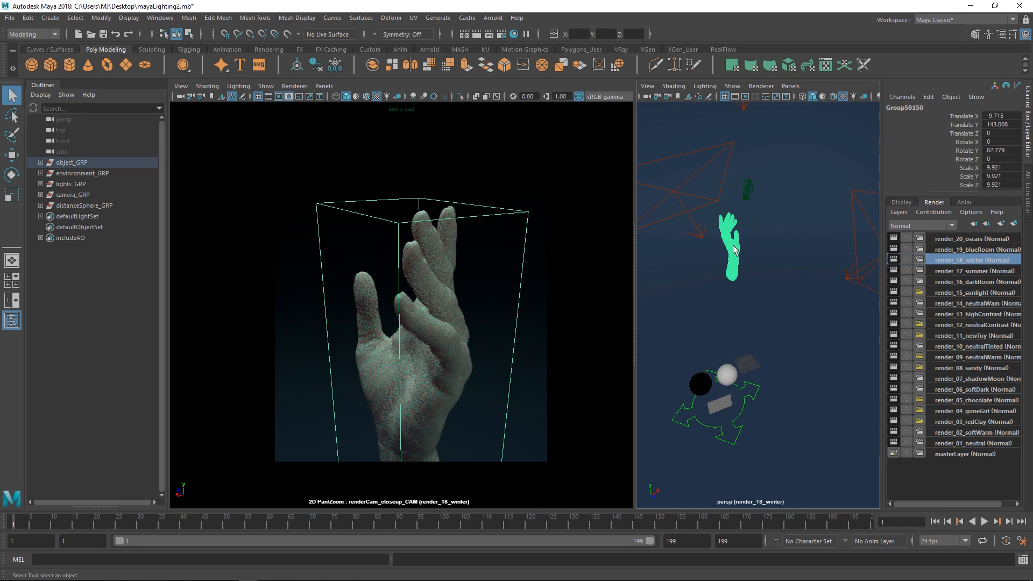
{"action": "right_click_drag", "start_coordinate": [734, 248], "coordinate": [818, 440]}
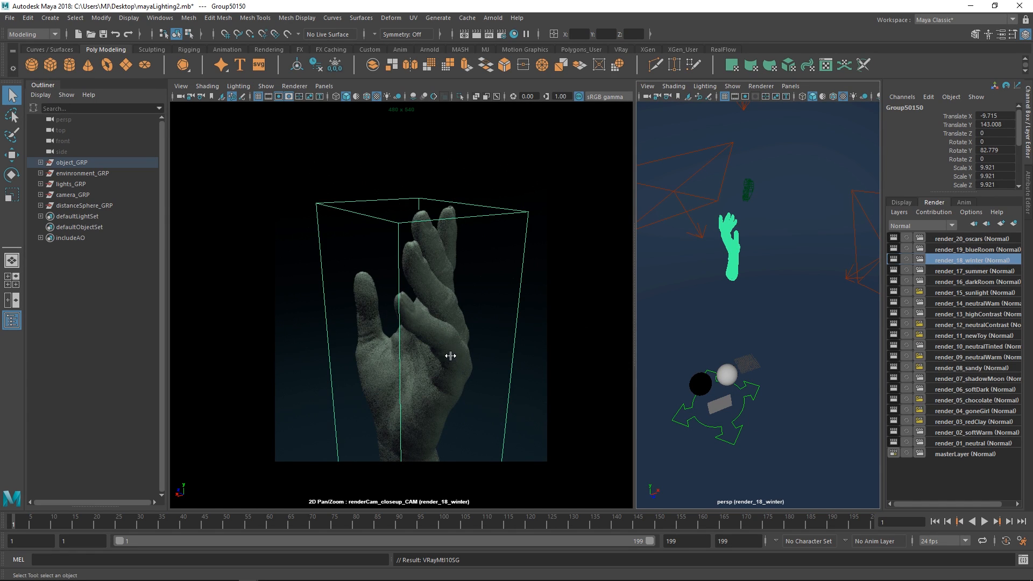
{"action": "right_click_drag", "start_coordinate": [453, 358], "coordinate": [543, 78]}
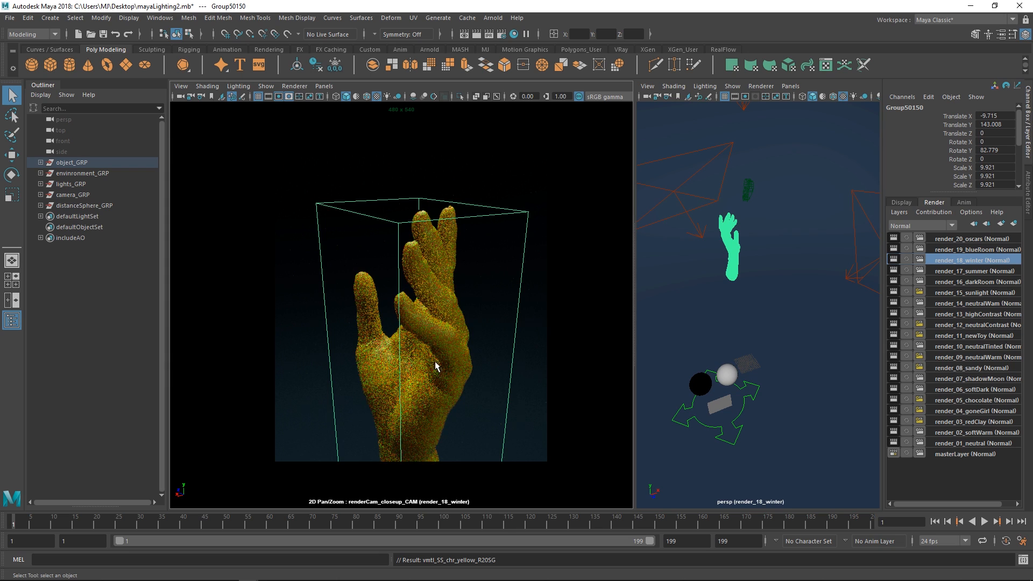
{"action": "left_click_drag", "start_coordinate": [425, 349], "coordinate": [554, 317], "text": "alt"}
{"action": "left_click", "coordinate": [458, 307]}
{"action": "left_click_drag", "start_coordinate": [465, 325], "coordinate": [479, 334], "text": "alt"}
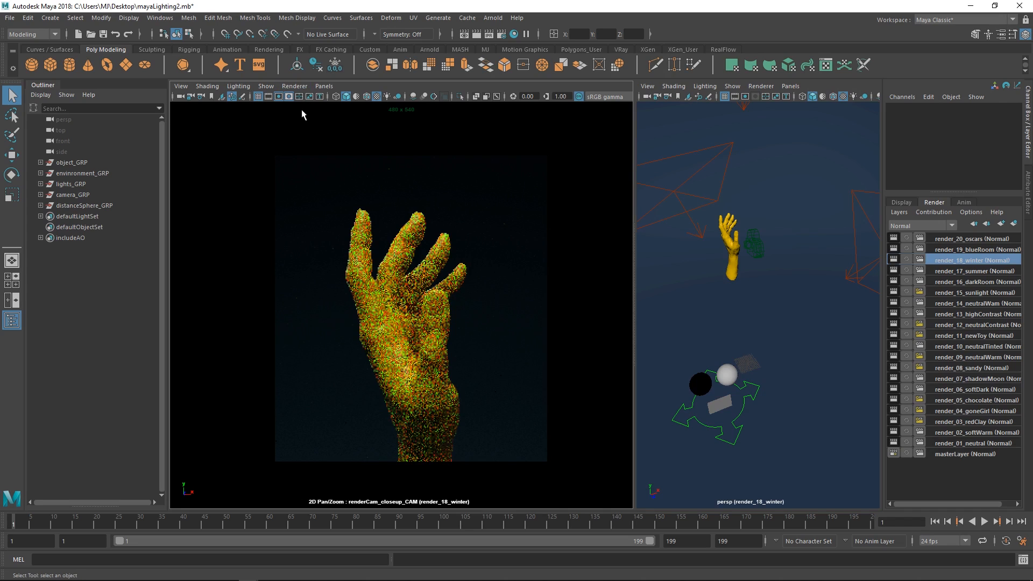
Step: Make render_17_summer the active render layer and preview it with V-Ray IPR
{"action": "left_click", "coordinate": [967, 274]}
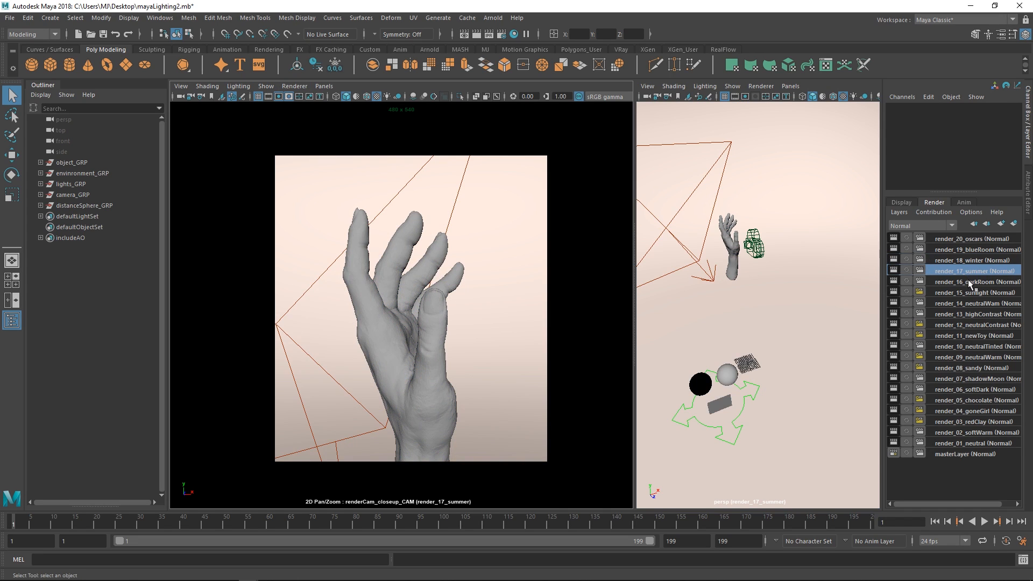
{"action": "left_click", "coordinate": [296, 86]}
{"action": "left_click", "coordinate": [304, 116]}
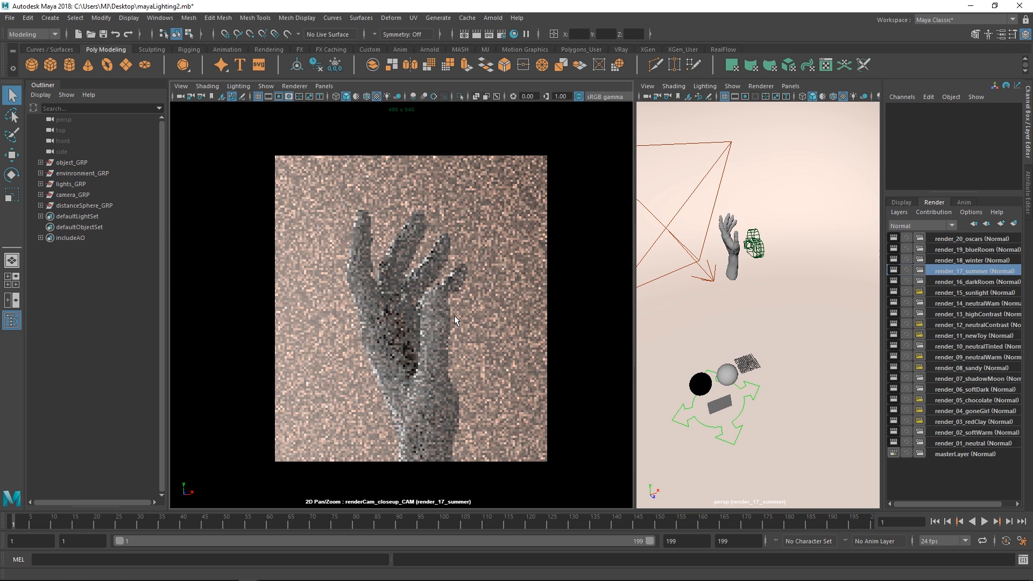
{"action": "left_click_drag", "start_coordinate": [432, 318], "coordinate": [441, 328], "text": "alt"}
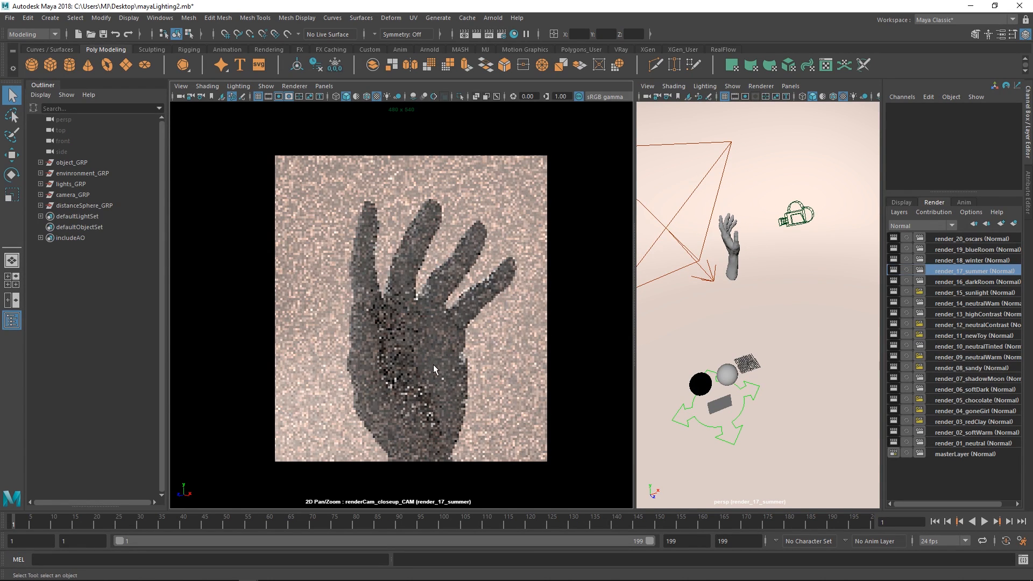
Step: Assign the existing chr_brightPurple_R17 material to the hand and check it from another side
{"action": "left_click", "coordinate": [432, 365]}
{"action": "right_click", "coordinate": [437, 362]}
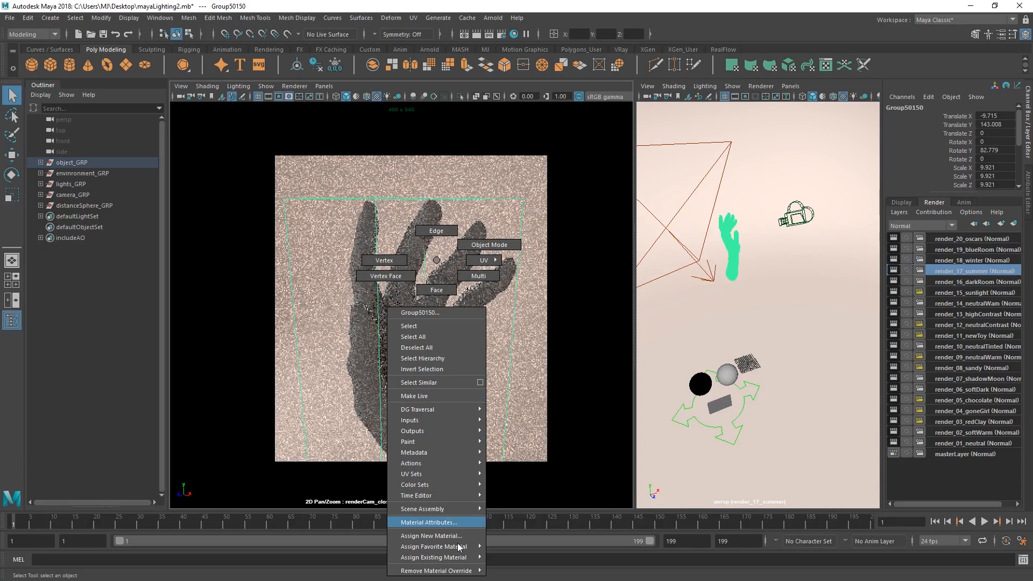
{"action": "mouse_move", "coordinate": [460, 547]}
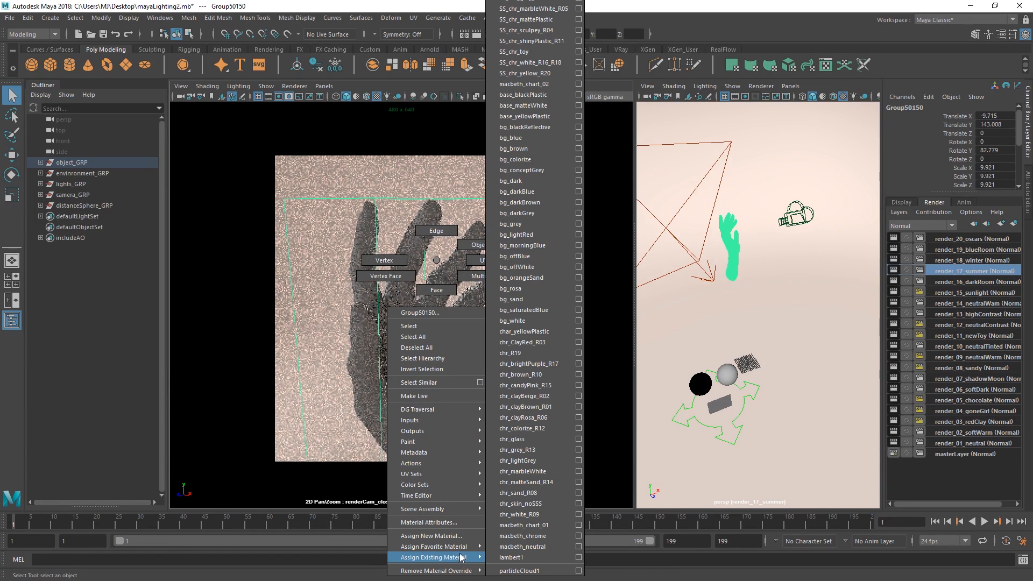
{"action": "left_click", "coordinate": [529, 372]}
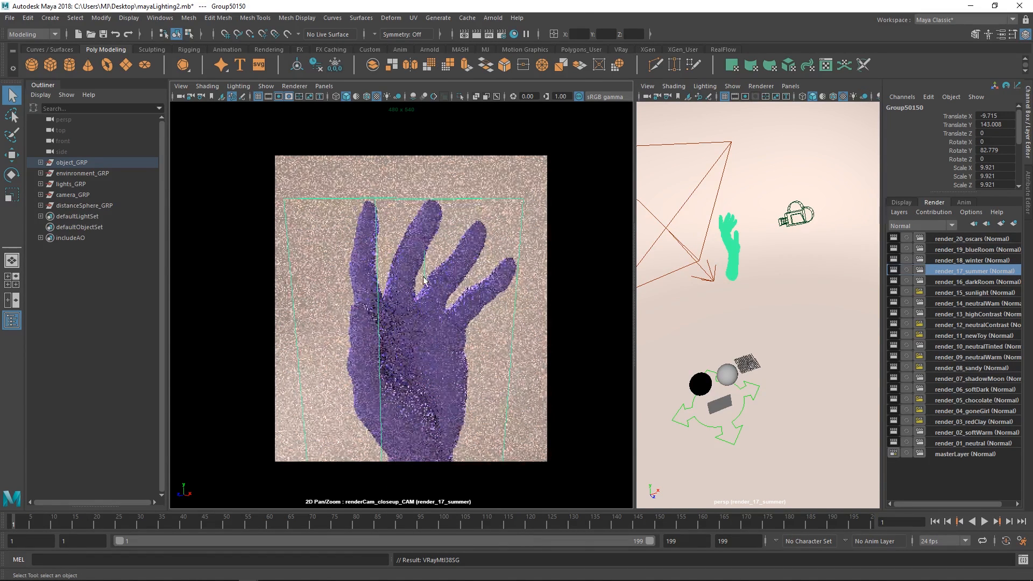
{"action": "left_click_drag", "start_coordinate": [377, 328], "coordinate": [442, 295], "text": "alt"}
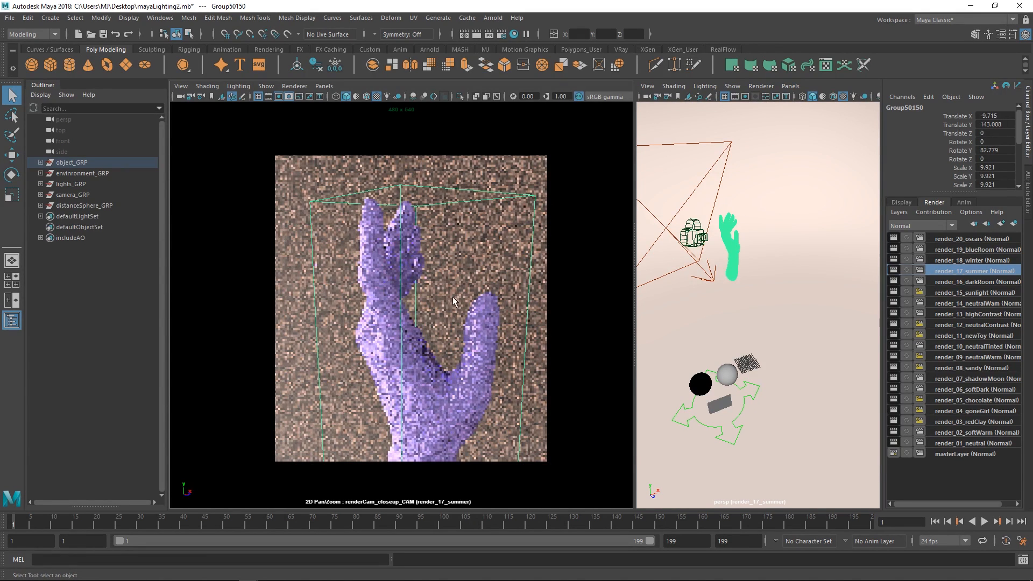
{"action": "left_click", "coordinate": [485, 313], "text": "ctrl"}
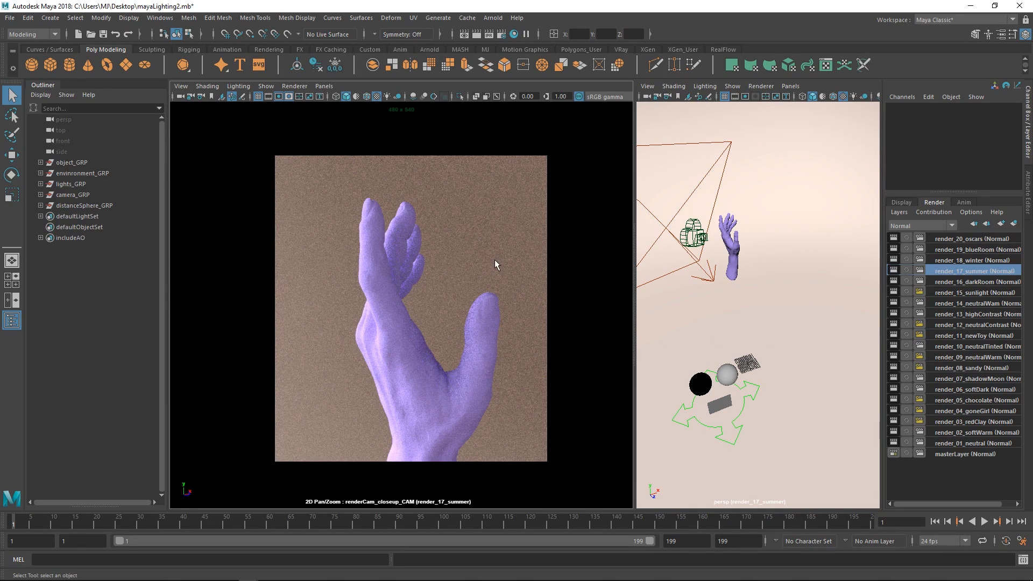
Step: Set the close-up view back to the Viewport 2.0 renderer and make render_04_goneGirl the active render layer
{"action": "left_click", "coordinate": [295, 86]}
{"action": "left_click", "coordinate": [302, 106]}
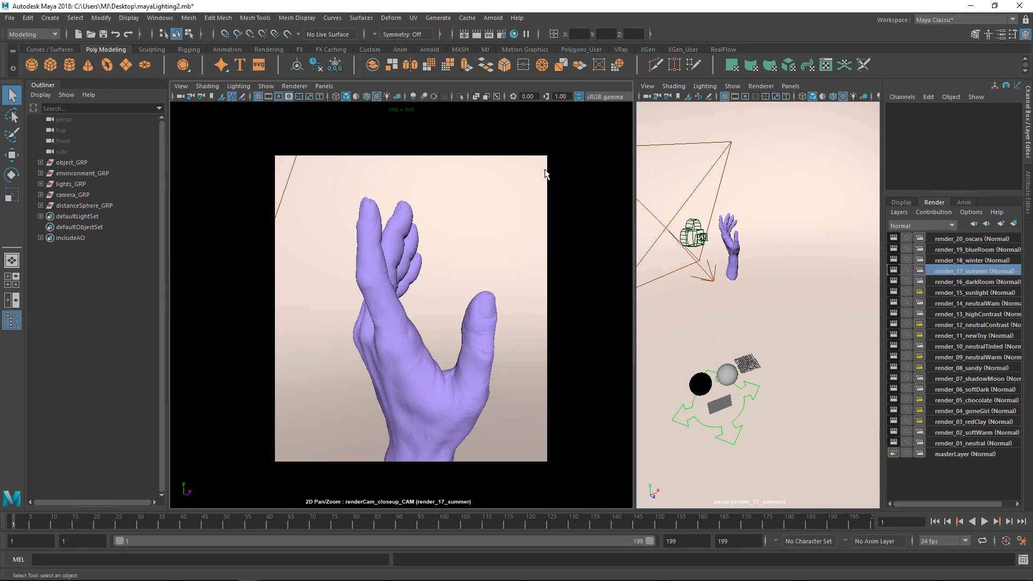
{"action": "left_click", "coordinate": [983, 411]}
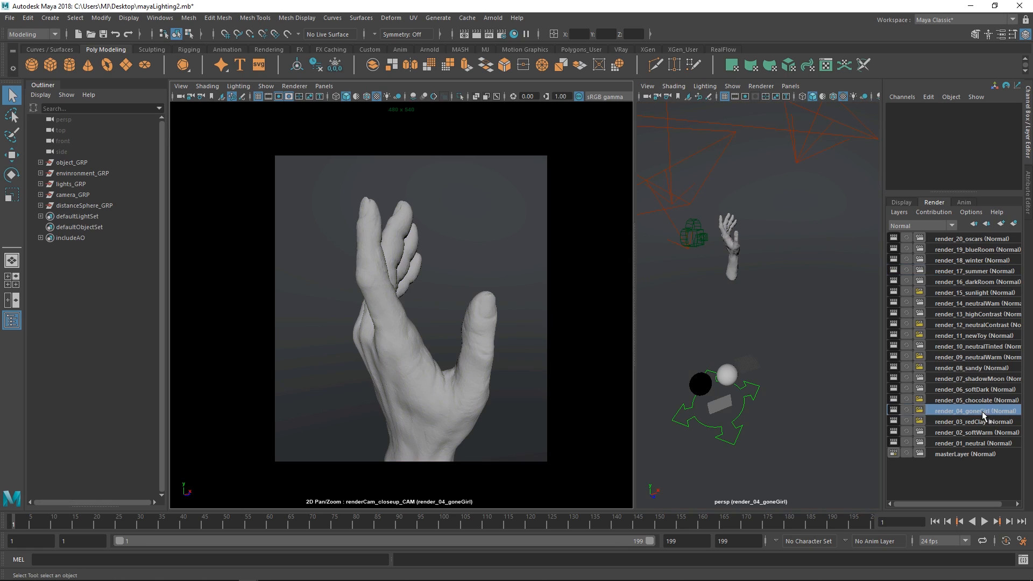
Step: Assign the existing SS_chr_sculpey_R04 material to the hand
{"action": "left_click", "coordinate": [416, 366]}
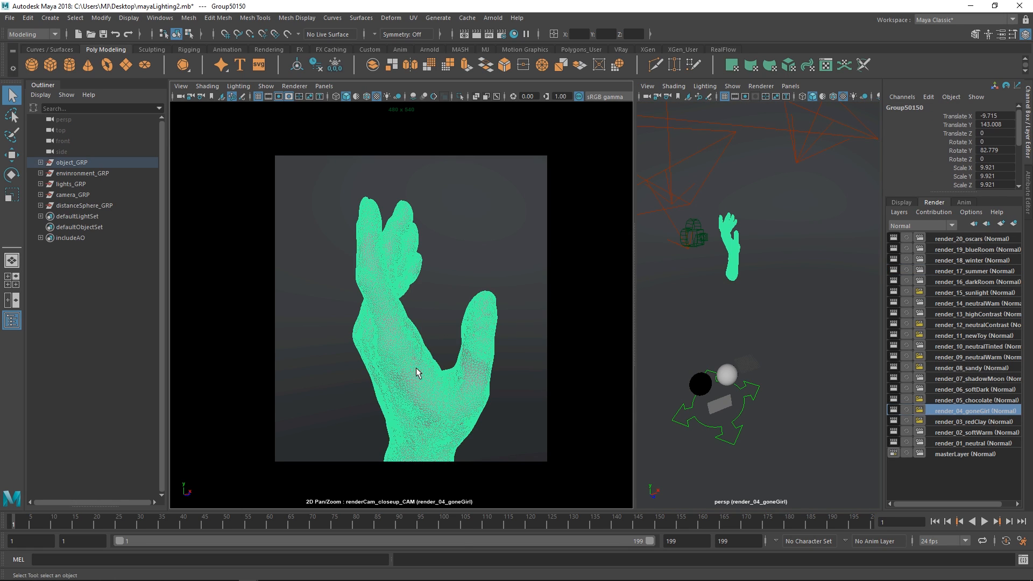
{"action": "right_click", "coordinate": [415, 366]}
{"action": "mouse_move", "coordinate": [448, 559]}
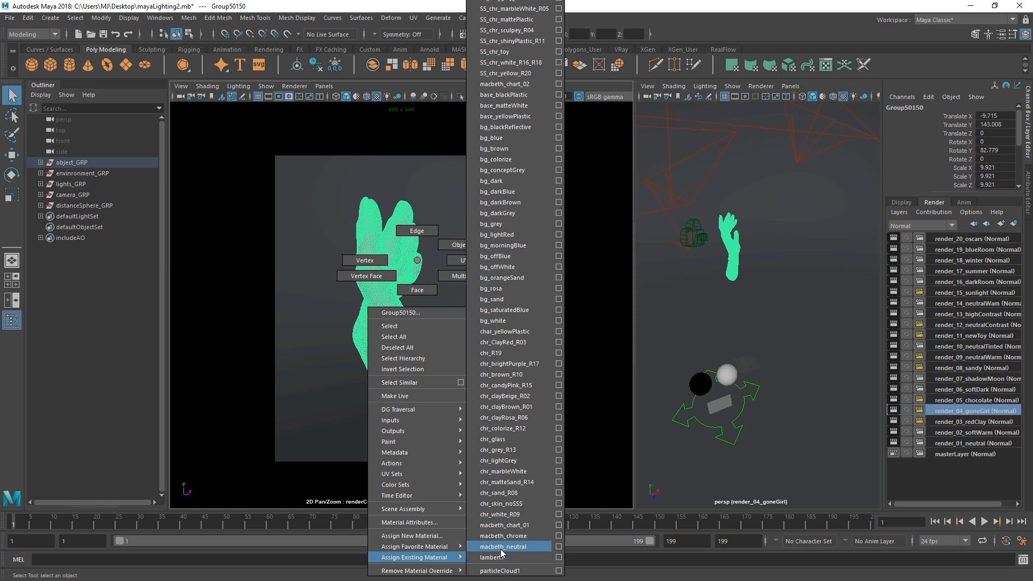
{"action": "left_click", "coordinate": [512, 34]}
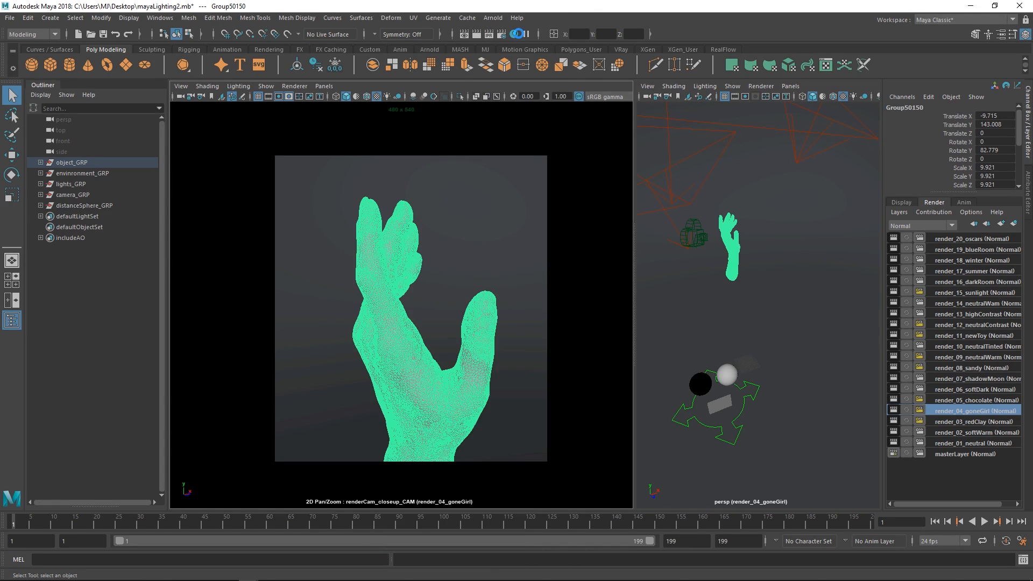
Step: Preview the render_04_goneGirl layer with V-Ray IPR, deselect the hand and view it from the palm side
{"action": "left_click", "coordinate": [297, 93]}
{"action": "left_click", "coordinate": [296, 89]}
{"action": "left_click", "coordinate": [296, 89]}
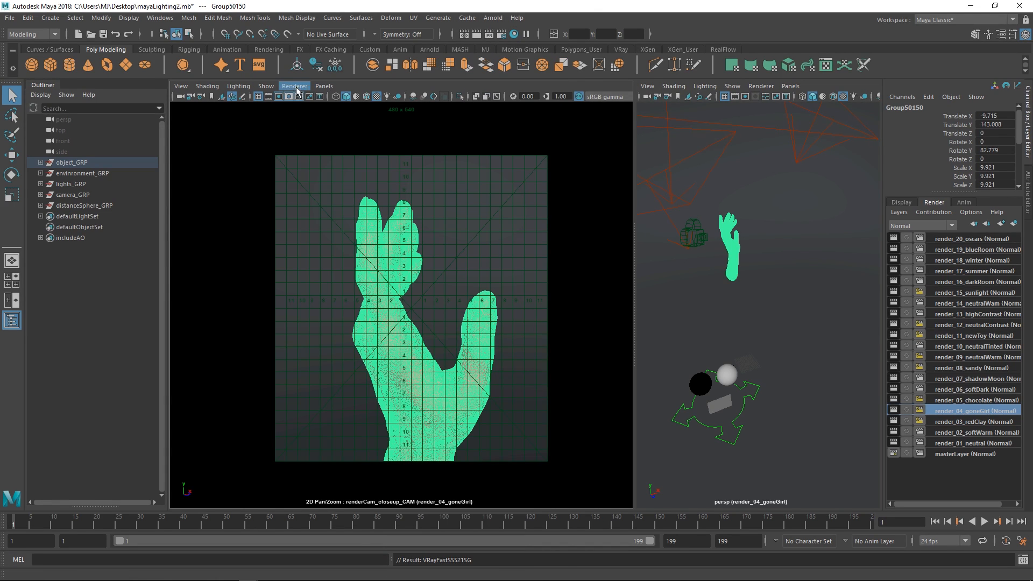
{"action": "left_click", "coordinate": [290, 96]}
{"action": "left_click", "coordinate": [298, 98]}
{"action": "left_click", "coordinate": [289, 97]}
{"action": "left_click", "coordinate": [295, 86]}
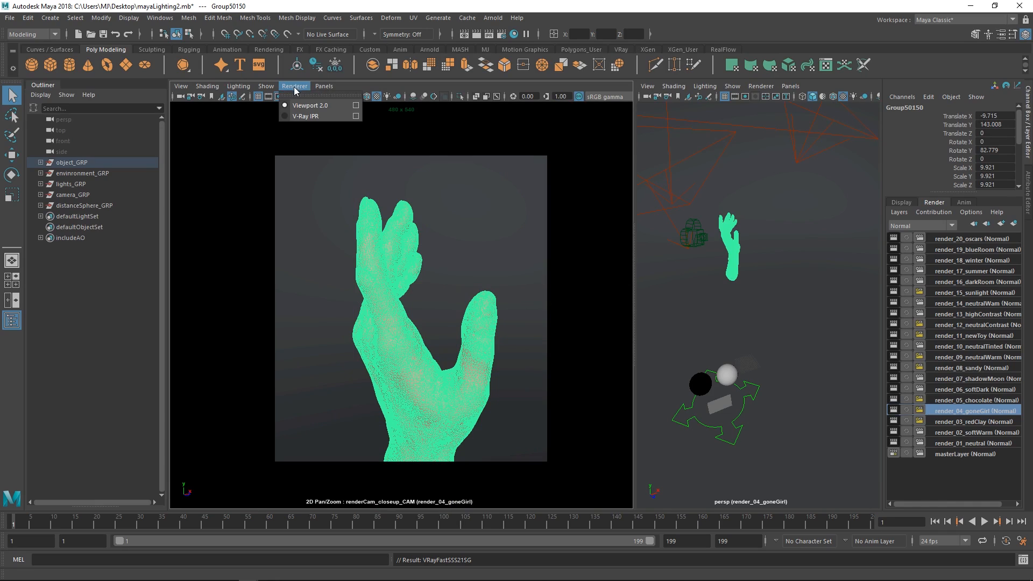
{"action": "left_click", "coordinate": [305, 117]}
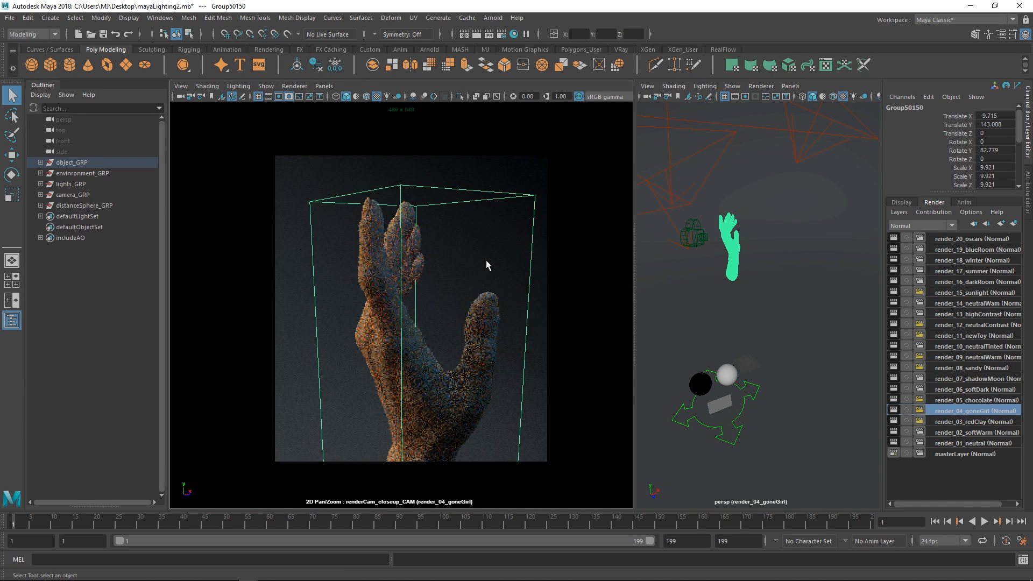
{"action": "left_click", "coordinate": [486, 260]}
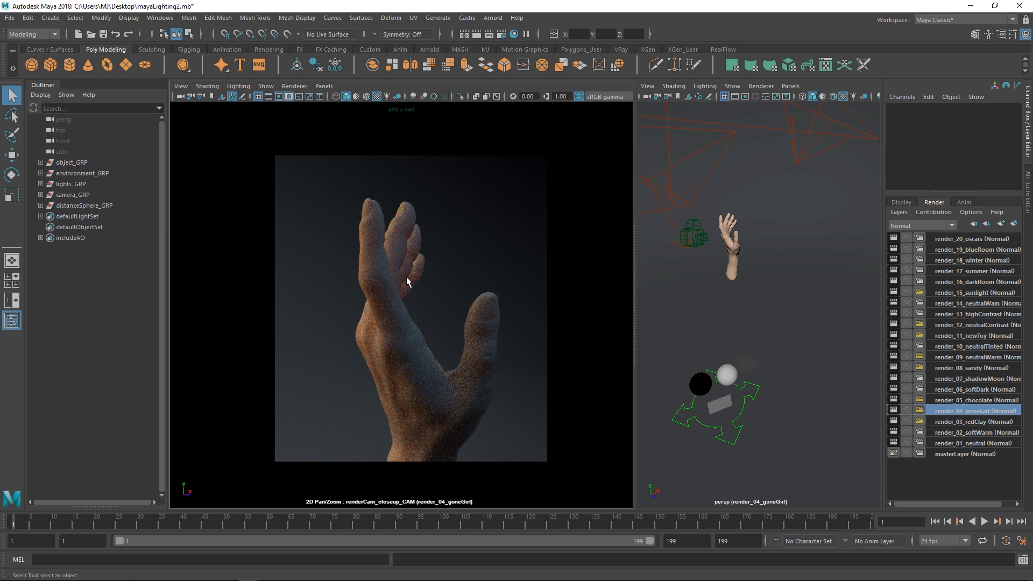
{"action": "left_click_drag", "start_coordinate": [407, 279], "coordinate": [394, 303], "text": "alt"}
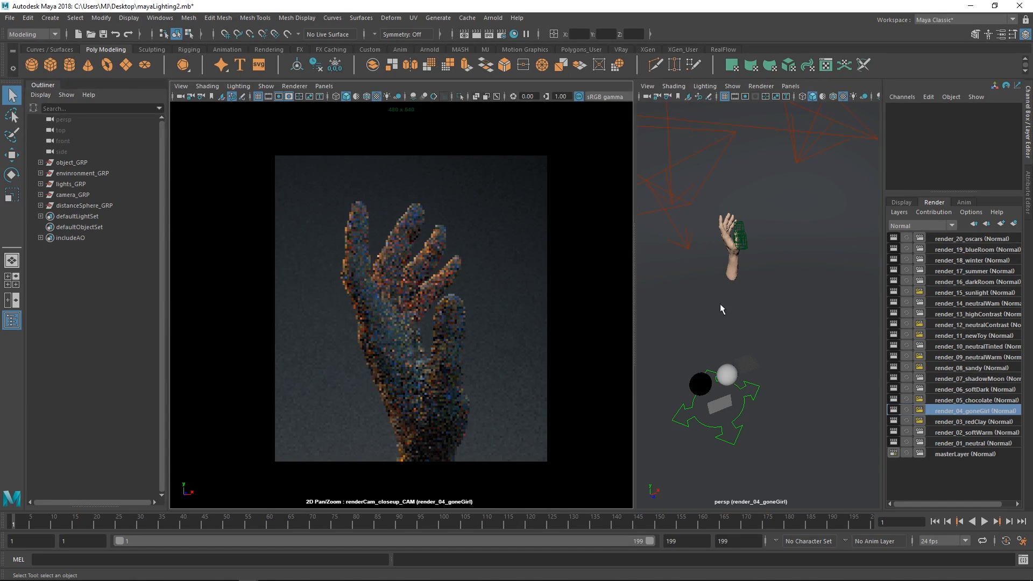
Step: Rotate the whole lights_GRP group about 94° around the Y axis
{"action": "scroll", "coordinate": [742, 238], "scroll_direction": "down", "scroll_amount": 5}
{"action": "middle_click_drag", "start_coordinate": [742, 246], "coordinate": [768, 275], "text": "alt"}
{"action": "scroll", "coordinate": [768, 279], "scroll_direction": "down", "scroll_amount": 4}
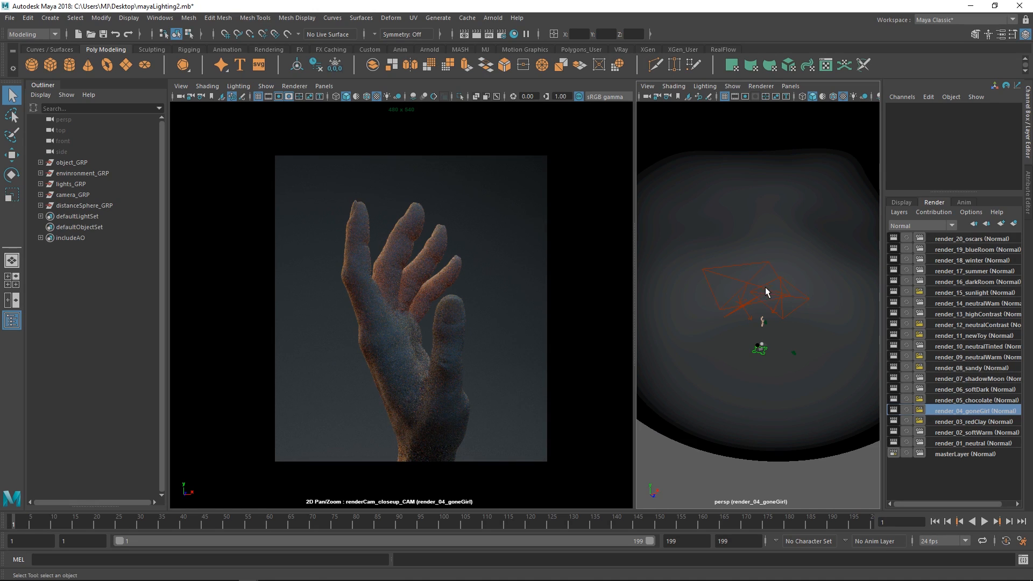
{"action": "left_click", "coordinate": [729, 303]}
{"action": "key", "text": "e"}
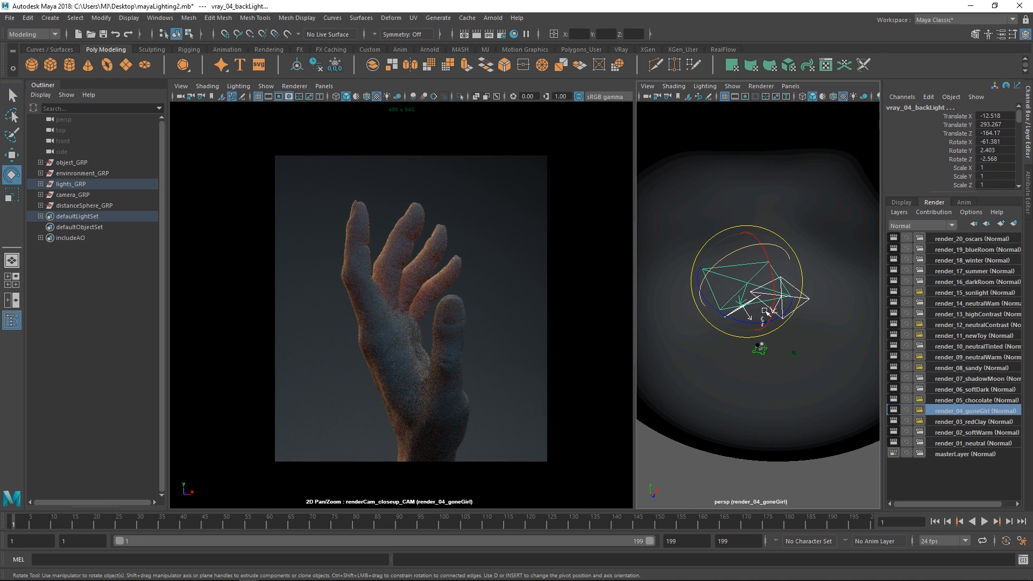
{"action": "key", "text": "e"}
{"action": "left_click_drag", "start_coordinate": [749, 299], "coordinate": [710, 295]}
{"action": "left_click", "coordinate": [79, 186]}
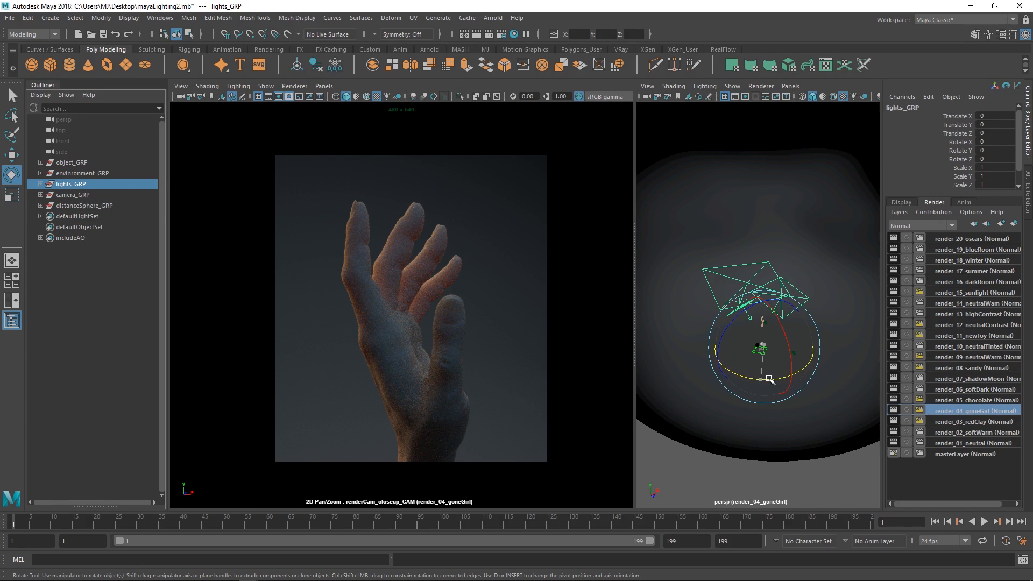
{"action": "left_click_drag", "start_coordinate": [763, 380], "coordinate": [809, 339]}
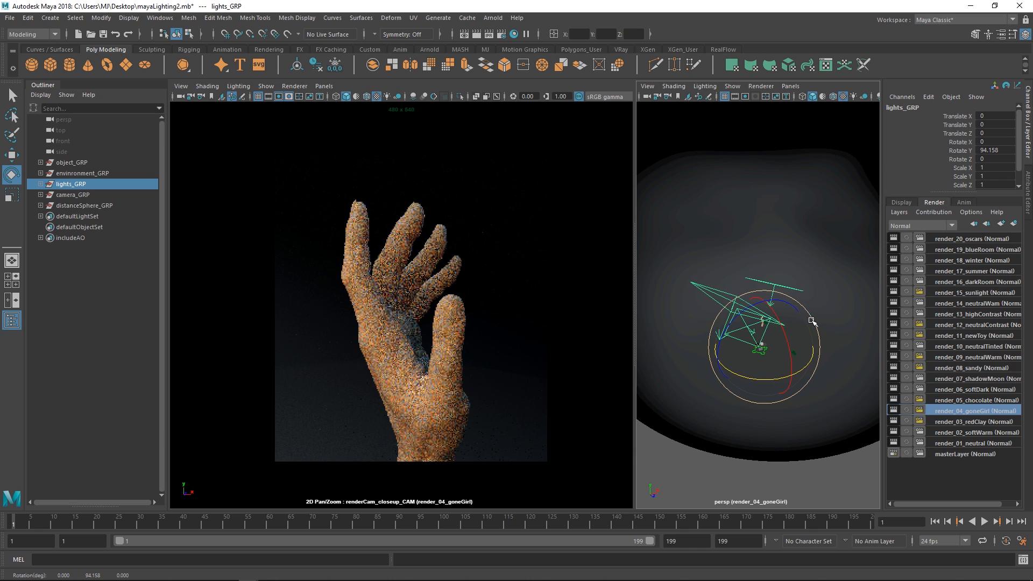
Step: Select vray_04_keyLight and disable it in its attributes
{"action": "key", "text": "q"}
{"action": "left_click", "coordinate": [757, 261]}
{"action": "scroll", "coordinate": [770, 273], "scroll_direction": "up", "scroll_amount": 3}
{"action": "left_click", "coordinate": [783, 280]}
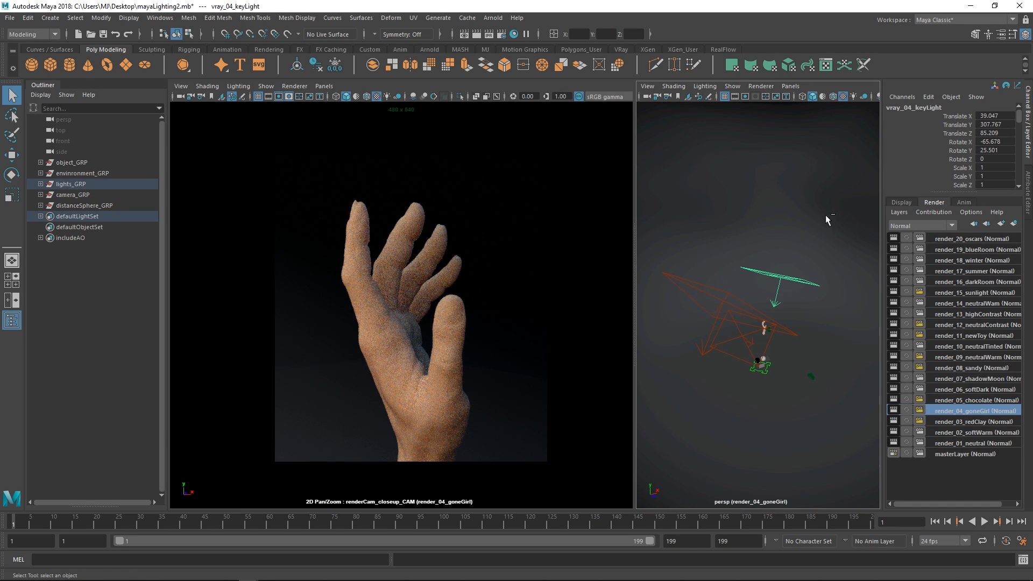
{"action": "key", "text": "ctrl+a"}
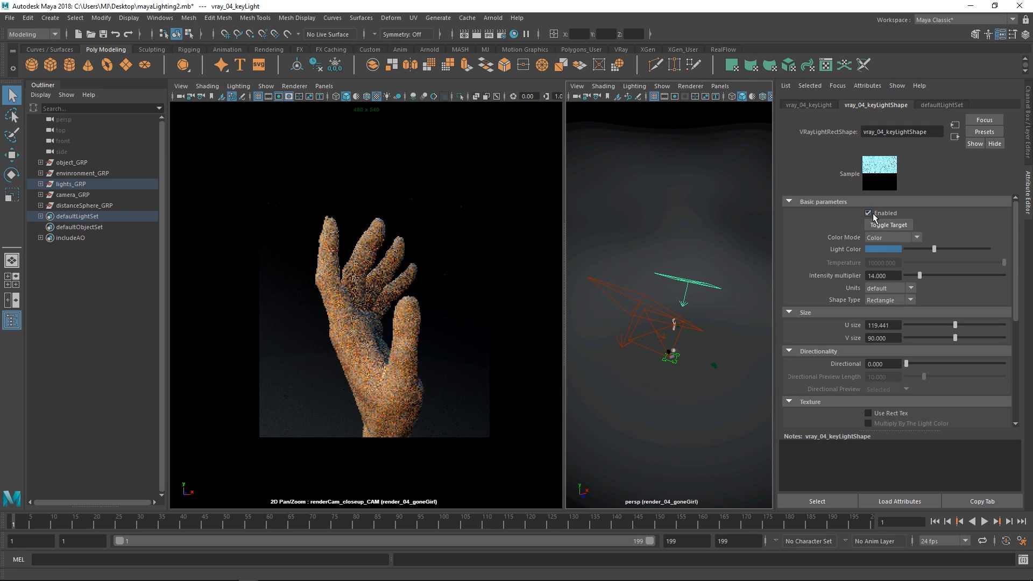
{"action": "left_click", "coordinate": [868, 213]}
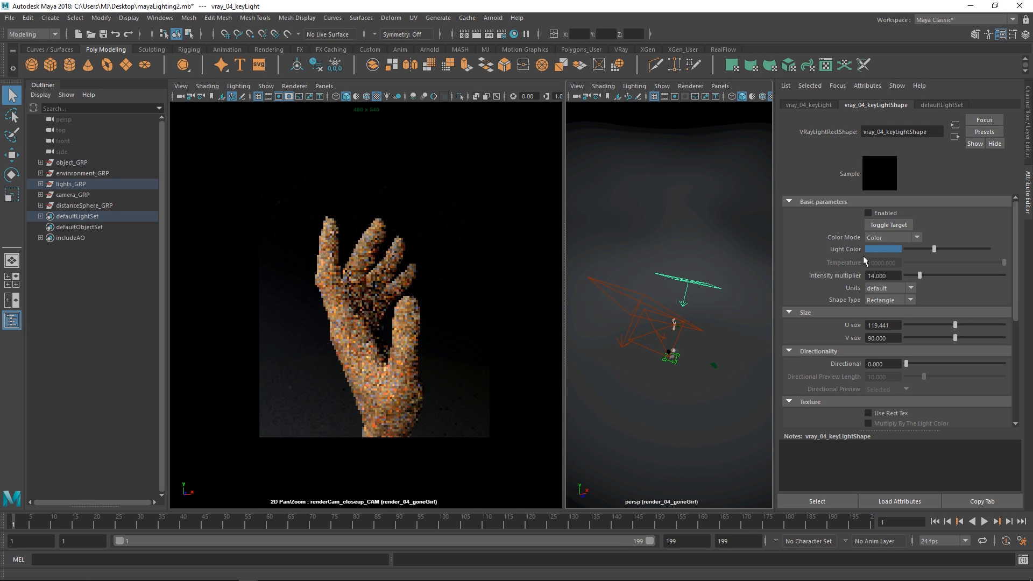
Step: Select vray_04_backLight and disable it as well
{"action": "left_click", "coordinate": [640, 302]}
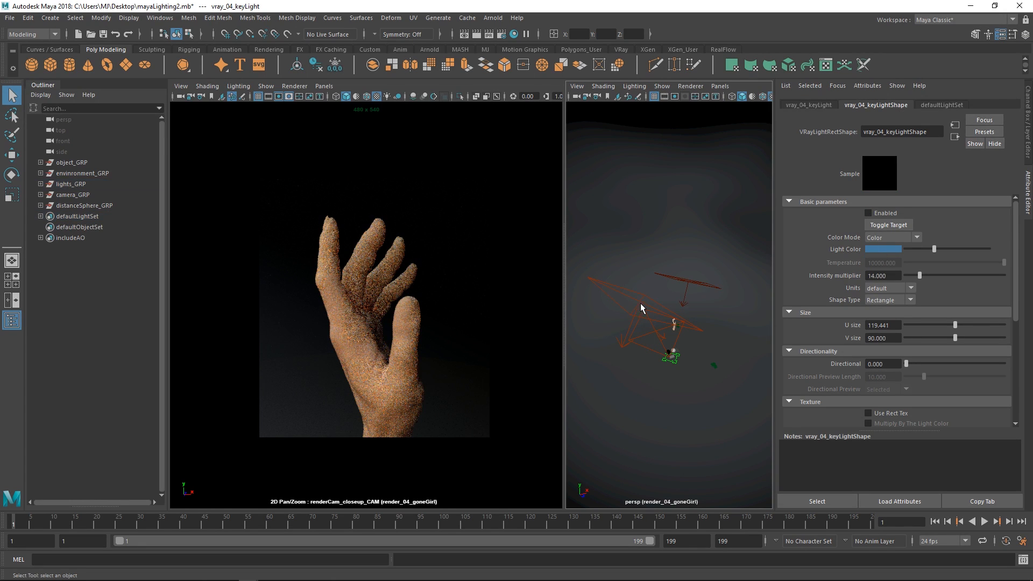
{"action": "left_click", "coordinate": [644, 301]}
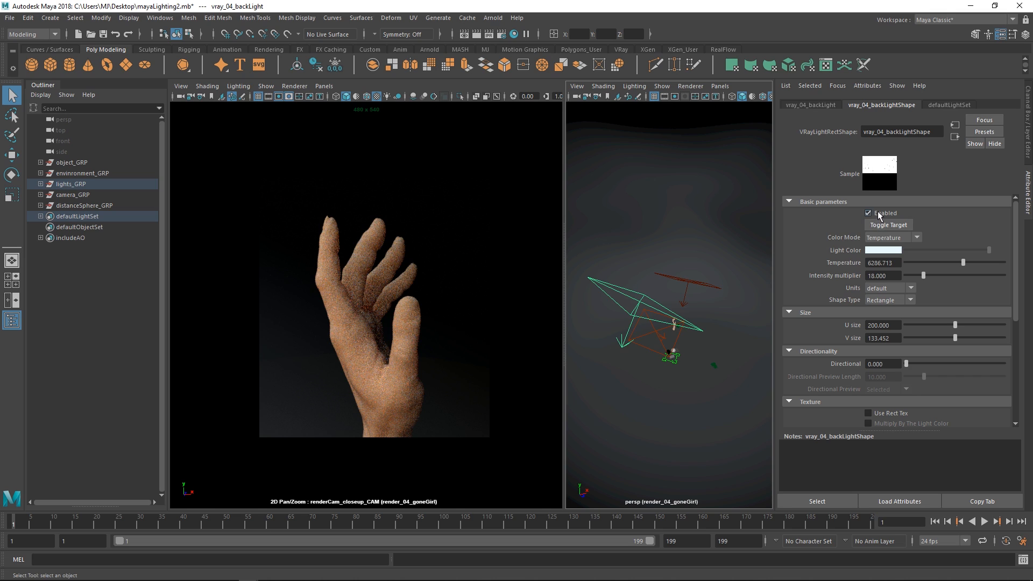
{"action": "left_click", "coordinate": [868, 214]}
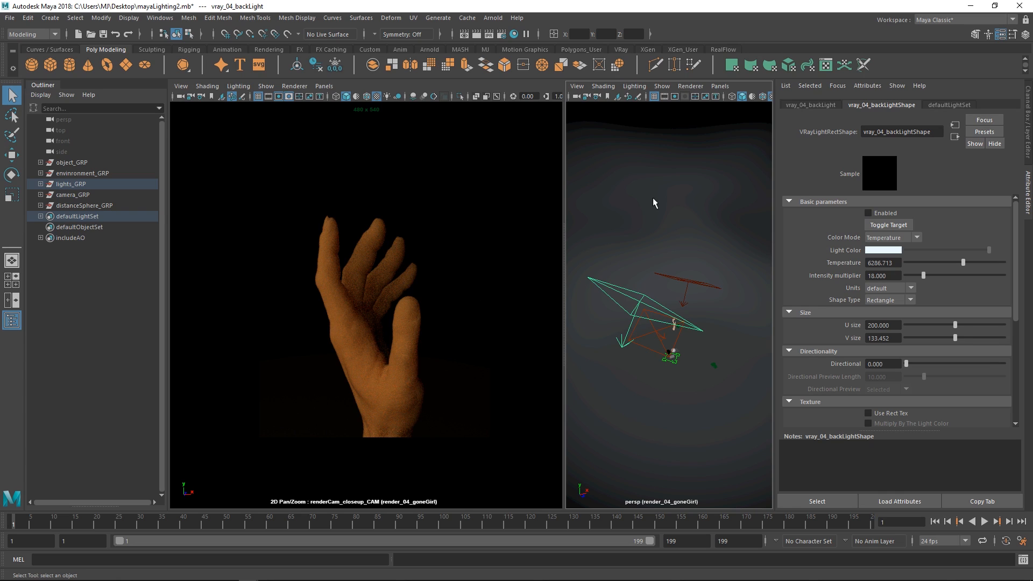
Step: Enable vray_04_keyLight and vray_04_backLight again
{"action": "left_click", "coordinate": [689, 281]}
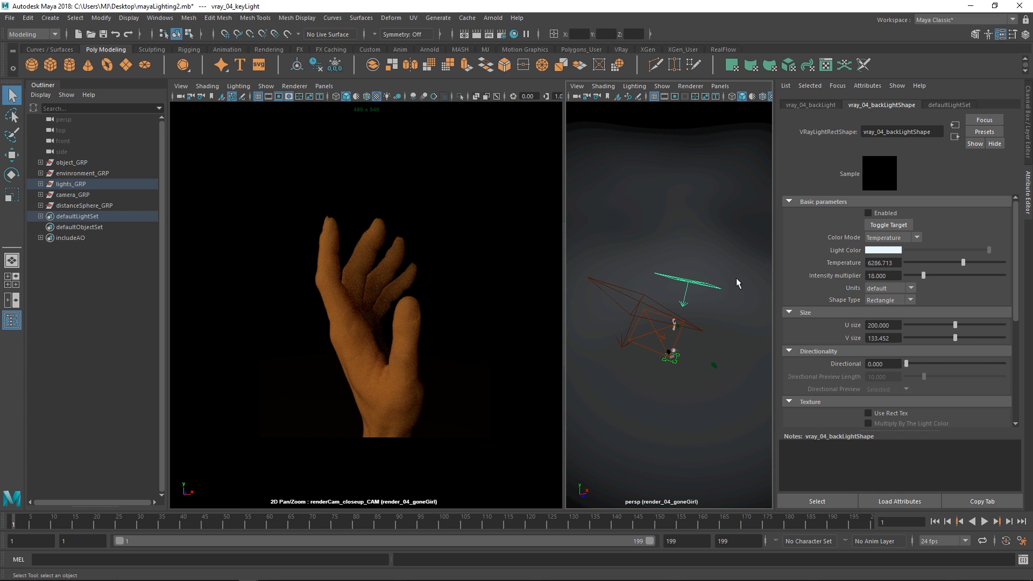
{"action": "left_click", "coordinate": [869, 214]}
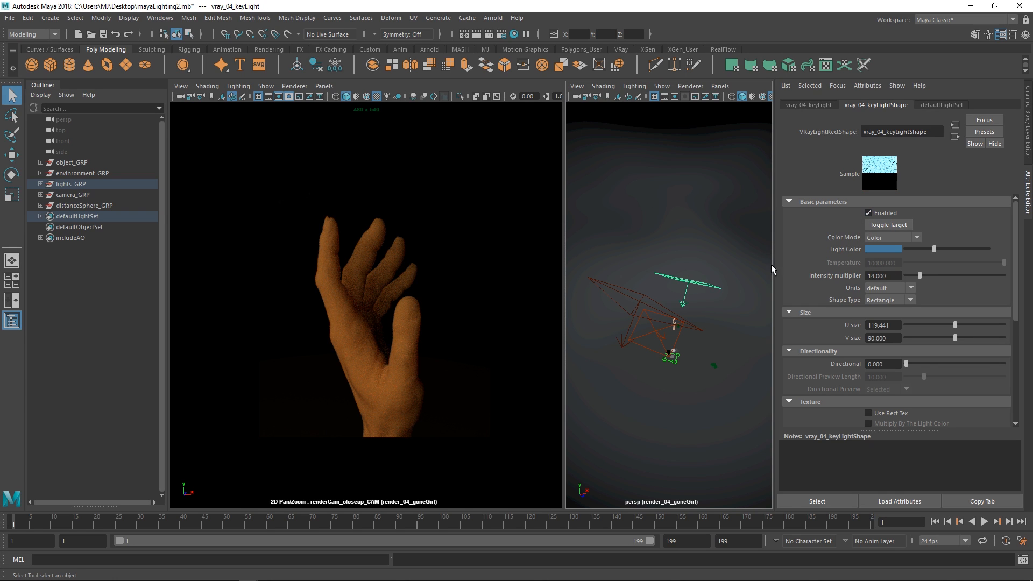
{"action": "left_click", "coordinate": [637, 298]}
{"action": "left_click", "coordinate": [869, 213]}
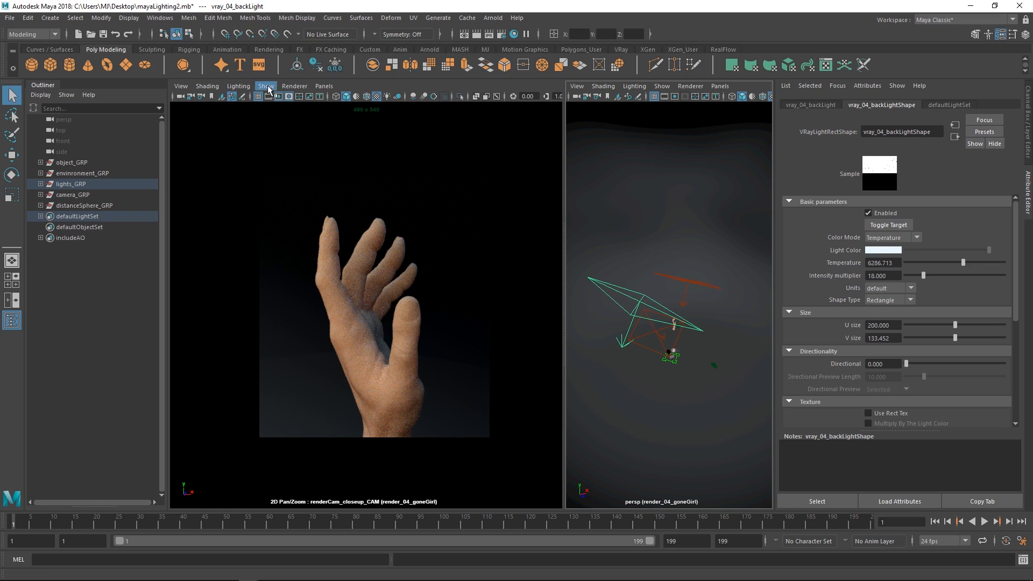
Step: Set the close-up view back to the Viewport 2.0 renderer and make render_03_redClay the active render layer
{"action": "left_click", "coordinate": [295, 87]}
{"action": "left_click", "coordinate": [304, 102]}
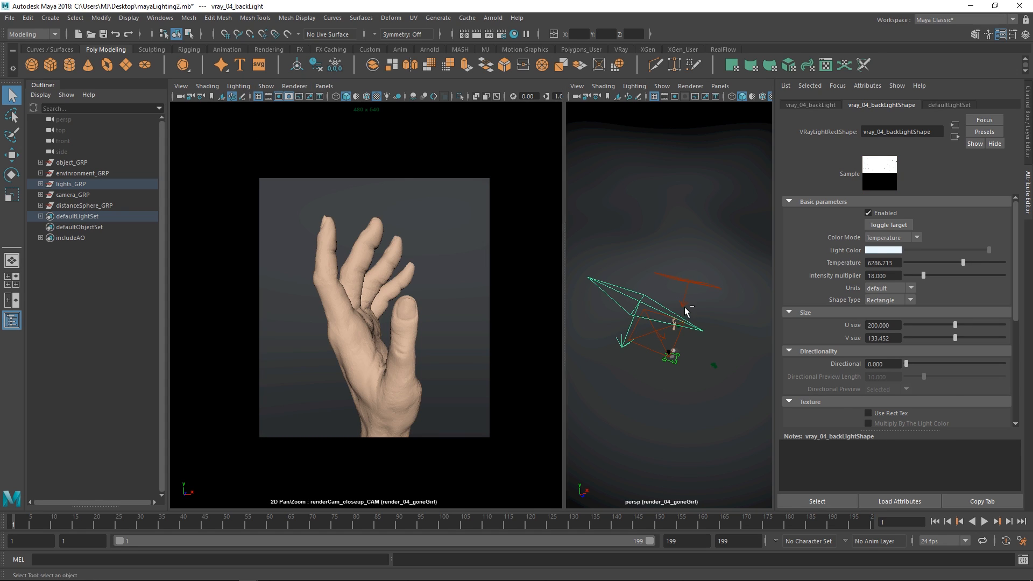
{"action": "key", "text": "ctrl+a"}
{"action": "left_click", "coordinate": [920, 410]}
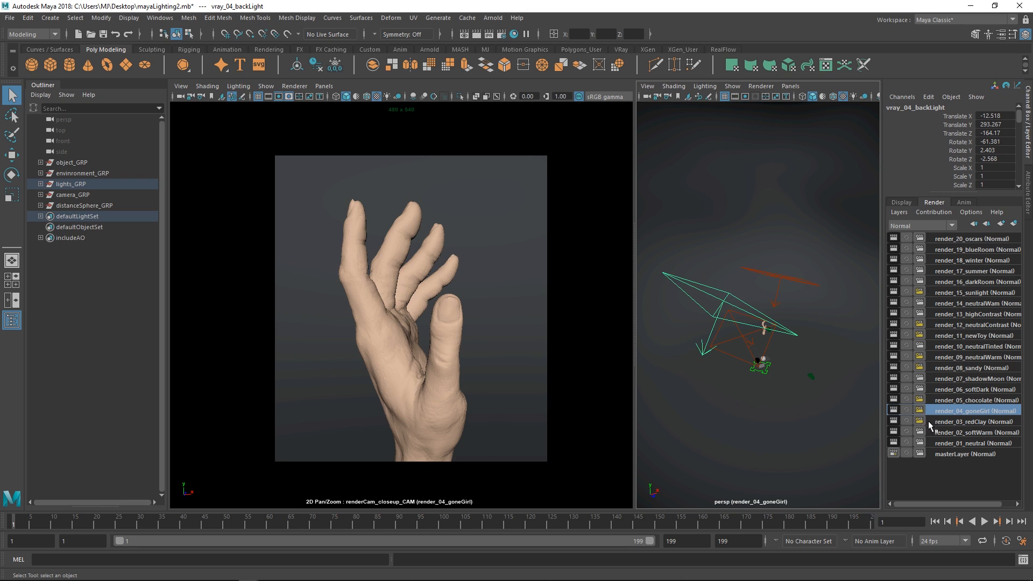
{"action": "left_click", "coordinate": [964, 420]}
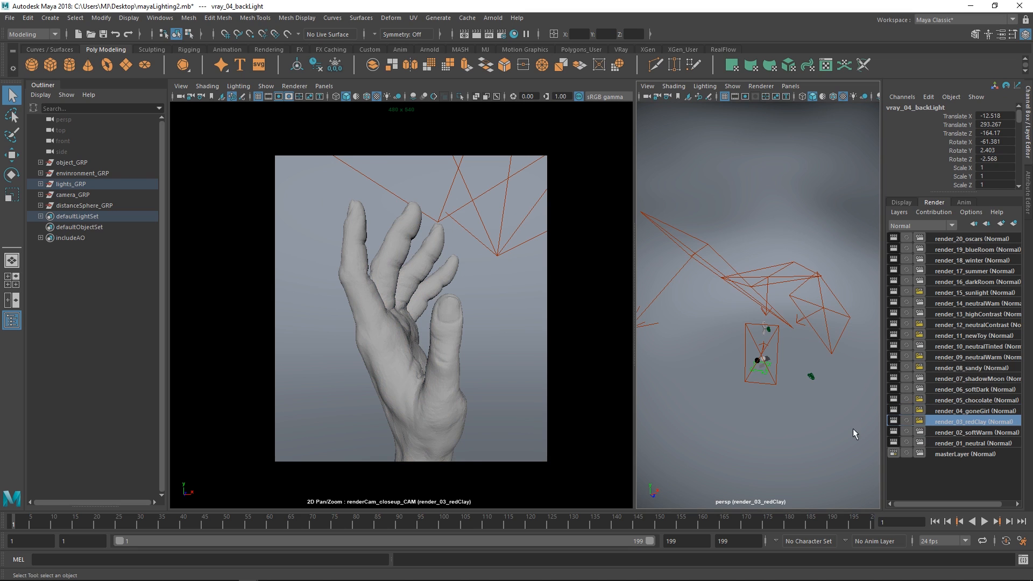
Step: Assign the existing chr_ClayRed_R03 material to the hand
{"action": "left_click", "coordinate": [442, 311]}
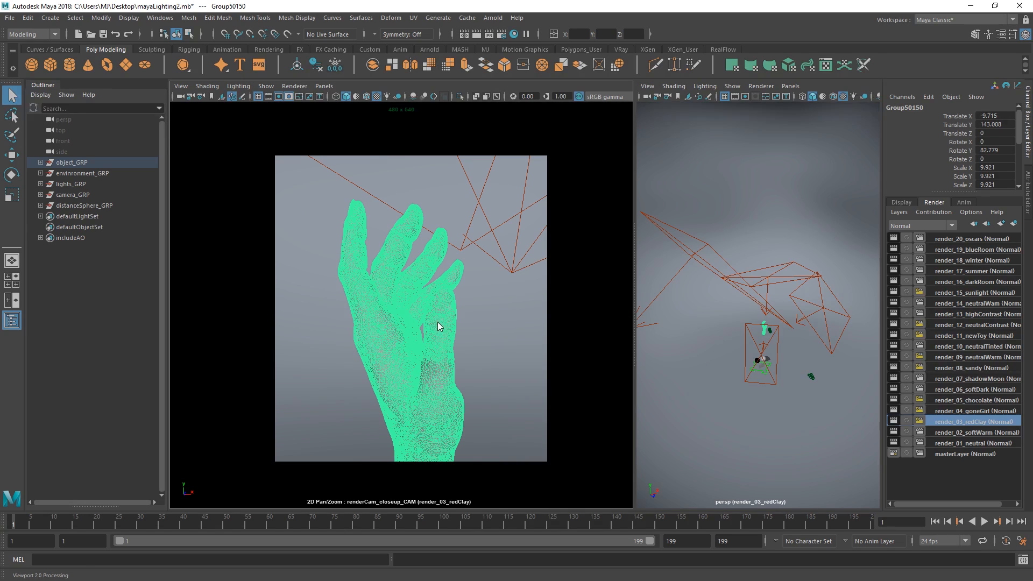
{"action": "right_click", "coordinate": [436, 323]}
{"action": "mouse_move", "coordinate": [476, 560]}
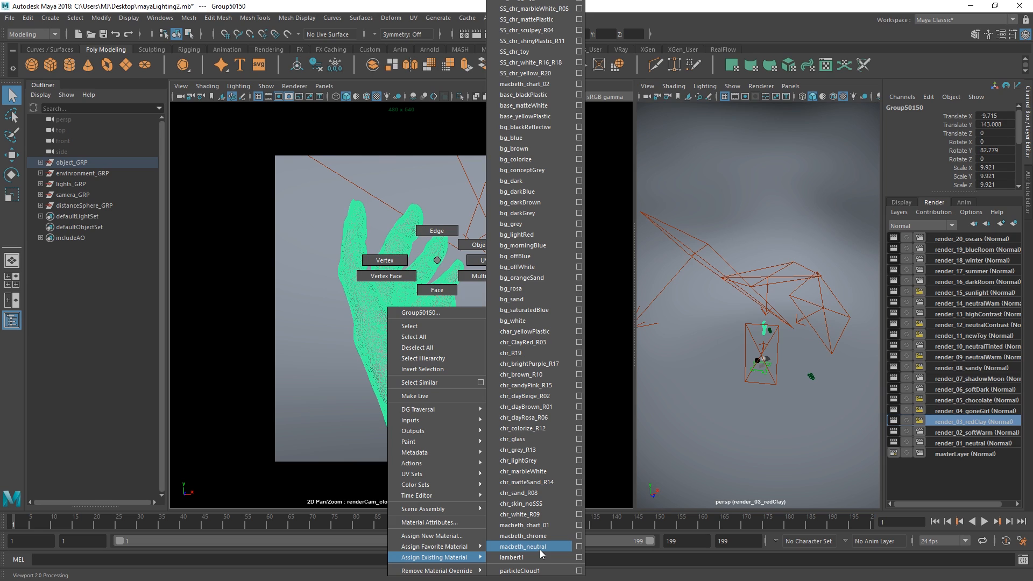
{"action": "left_click", "coordinate": [525, 342]}
Step: Preview the render_03_redClay layer with V-Ray IPR in the close-up view and deselect the hand
{"action": "left_click", "coordinate": [312, 96]}
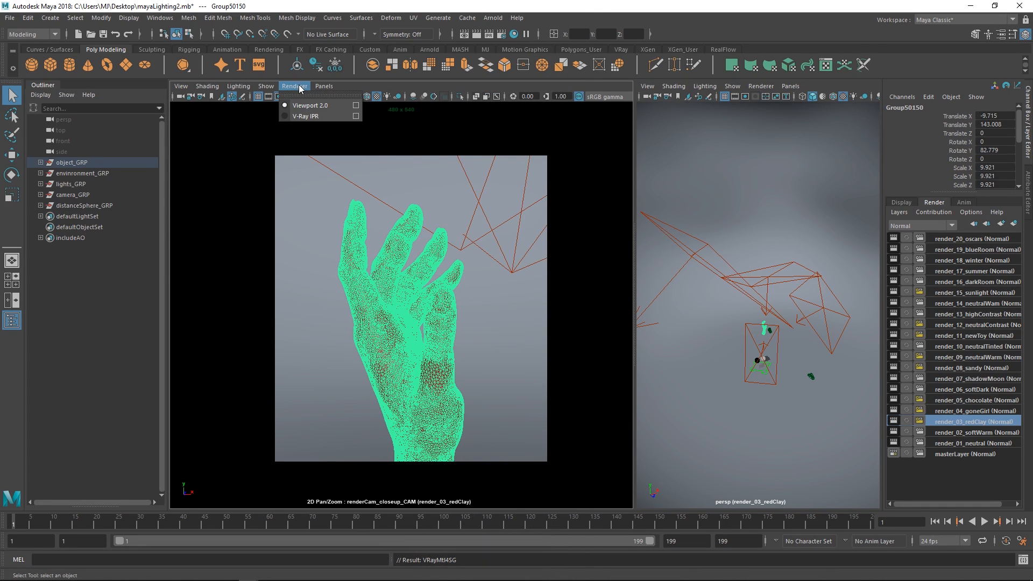
{"action": "left_click", "coordinate": [304, 115]}
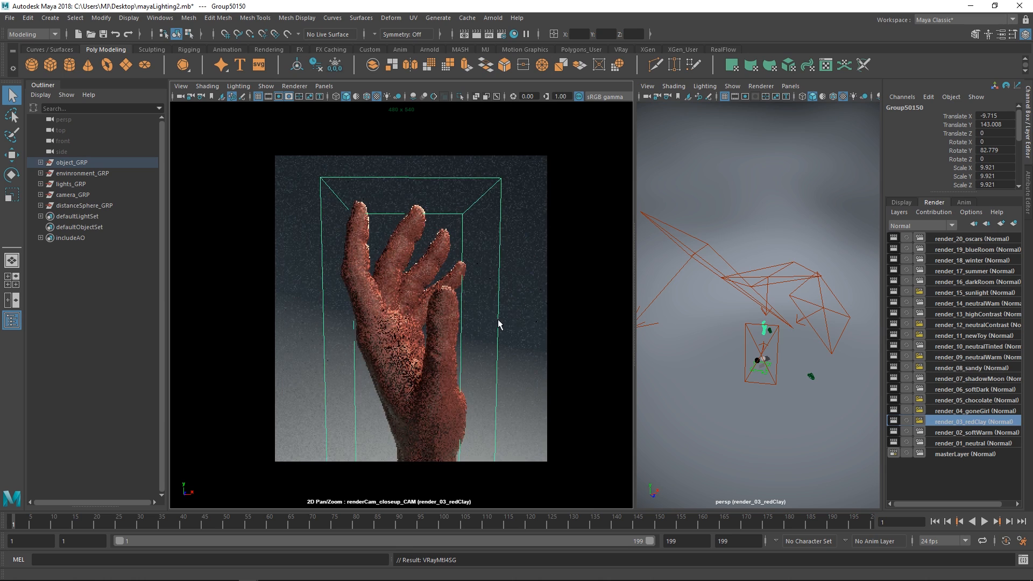
{"action": "left_click", "coordinate": [456, 305]}
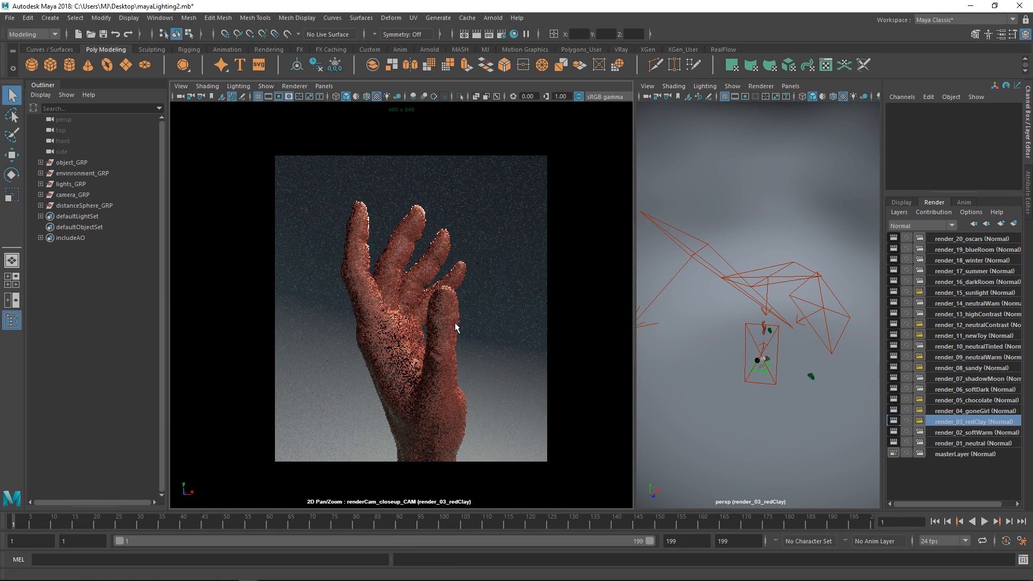
Step: Set the Rotate Y of lights_GRP to 0 and deselect the group
{"action": "left_click", "coordinate": [76, 184]}
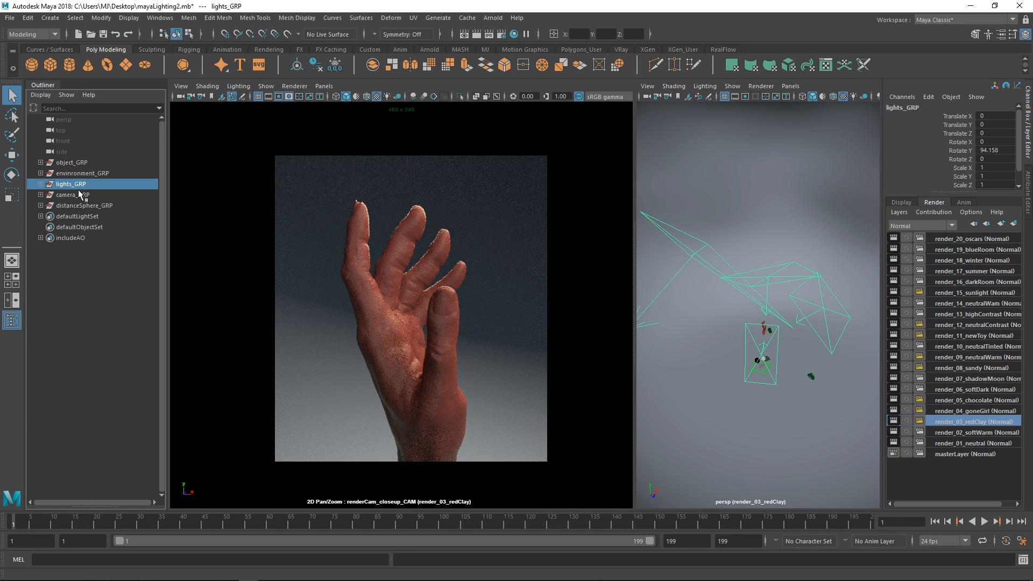
{"action": "left_click", "coordinate": [996, 150]}
{"action": "type", "text": "0"}
{"action": "key", "text": "Return"}
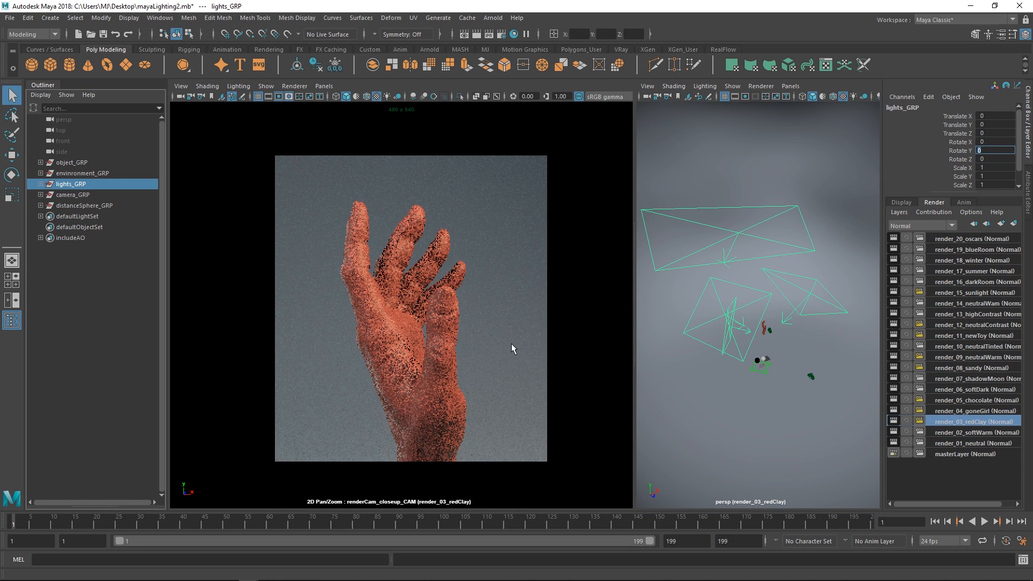
{"action": "left_click", "coordinate": [675, 395]}
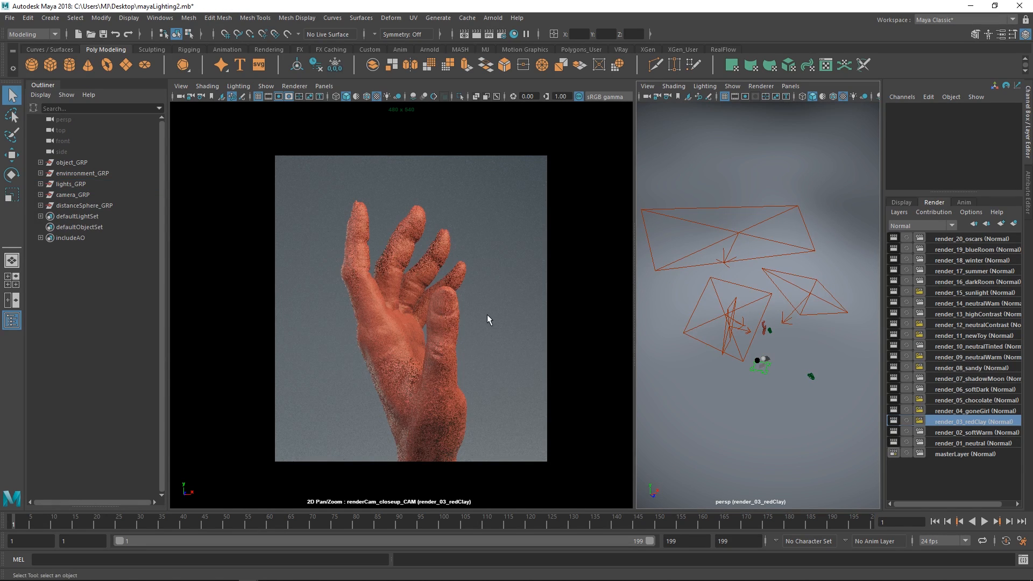
Step: View the red clay hand from the palm and back sides and open the attributes of vray_03_RimLight
{"action": "left_click_drag", "start_coordinate": [456, 328], "coordinate": [347, 339], "text": "alt"}
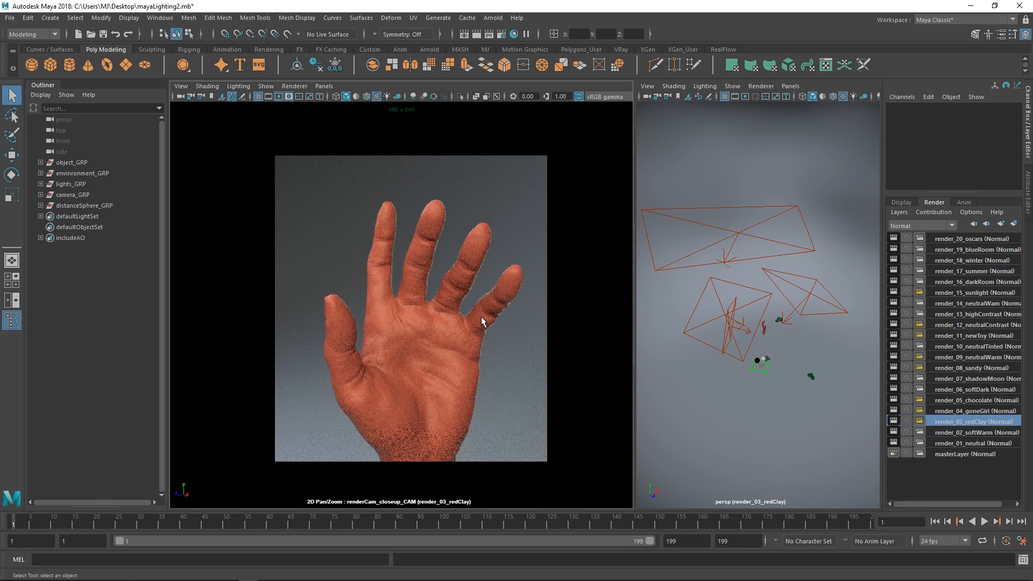
{"action": "left_click_drag", "start_coordinate": [488, 338], "coordinate": [373, 328], "text": "alt"}
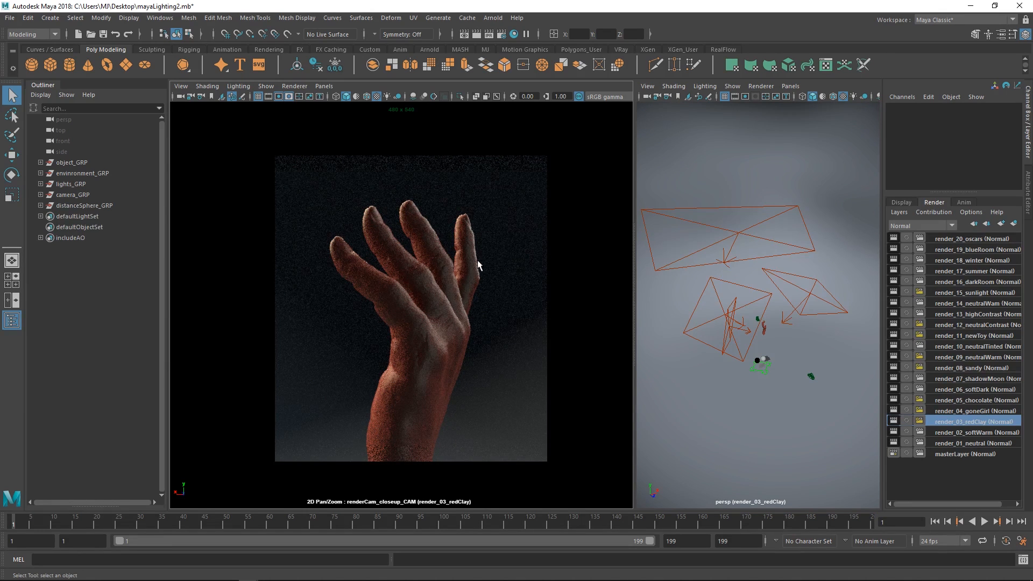
{"action": "left_click_drag", "start_coordinate": [784, 323], "coordinate": [777, 350], "text": "alt"}
{"action": "scroll", "coordinate": [790, 356], "scroll_direction": "up", "scroll_amount": 5}
{"action": "left_click", "coordinate": [779, 362]}
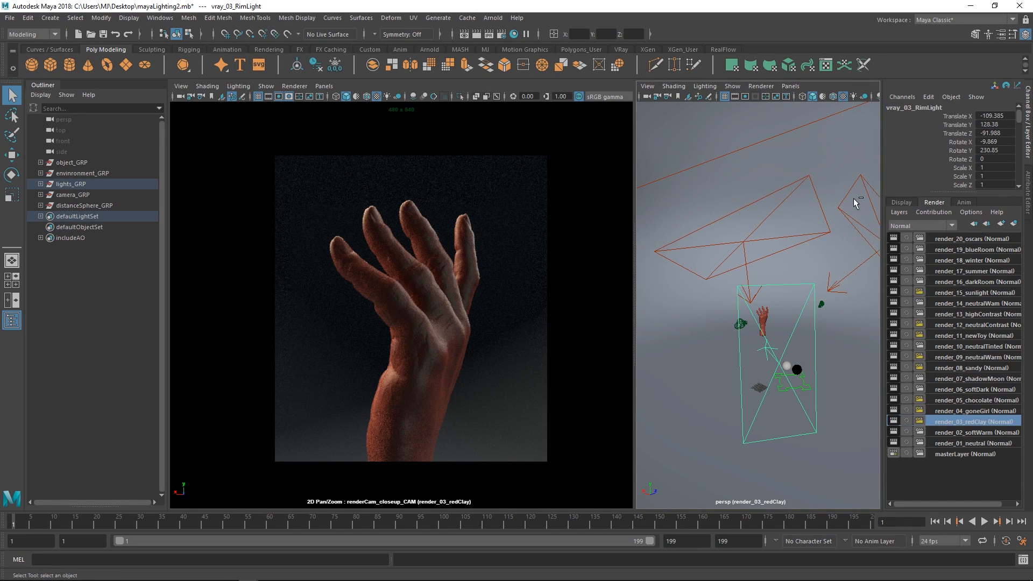
{"action": "key", "text": "ctrl+a"}
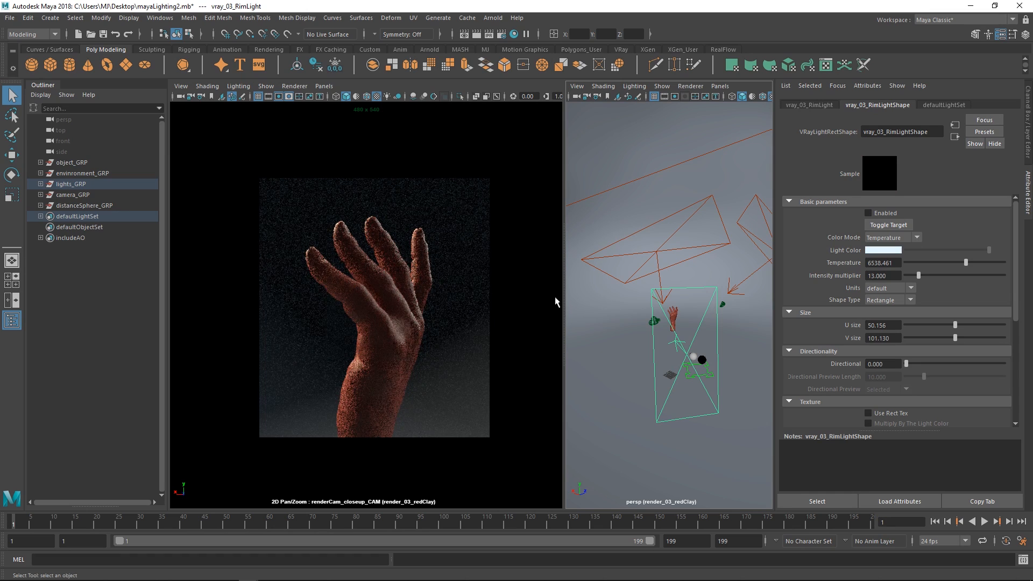
Step: Examine the lighting on the red clay hand's fingers up close and on the whole hand from several sides
{"action": "right_click_drag", "start_coordinate": [387, 242], "coordinate": [419, 293], "text": "alt"}
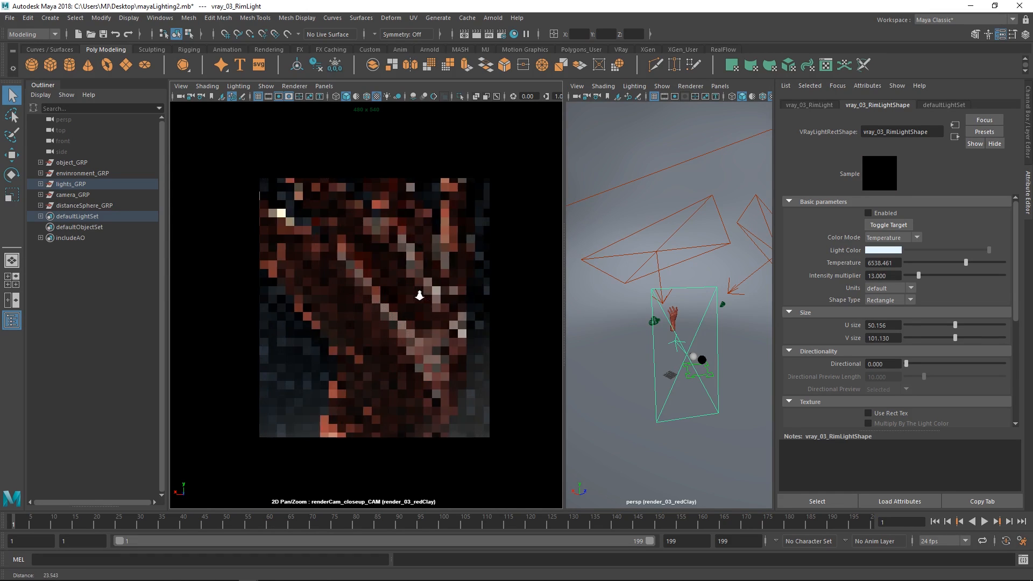
{"action": "middle_click_drag", "start_coordinate": [418, 293], "coordinate": [399, 317], "text": "alt"}
{"action": "right_click_drag", "start_coordinate": [399, 317], "coordinate": [406, 308], "text": "alt"}
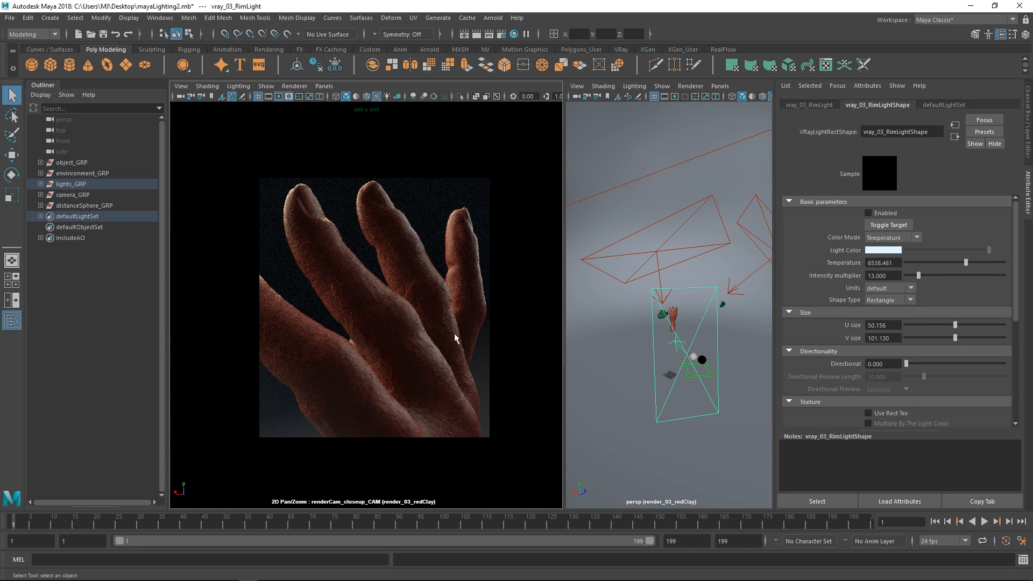
{"action": "scroll", "coordinate": [418, 337], "scroll_direction": "down", "scroll_amount": 5}
{"action": "mouse_move", "coordinate": [418, 336]}
{"action": "left_mouse_down", "text": "alt"}
{"action": "mouse_move", "coordinate": [463, 334]}
{"action": "mouse_move", "coordinate": [412, 344]}
{"action": "left_mouse_up", "text": "alt"}
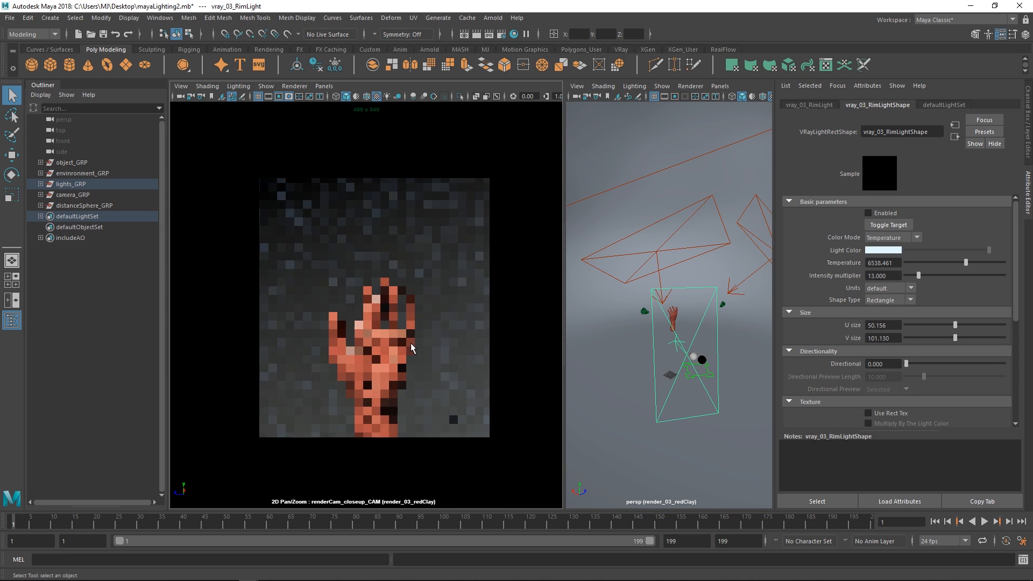
{"action": "middle_click_drag", "start_coordinate": [403, 343], "coordinate": [408, 300], "text": "alt"}
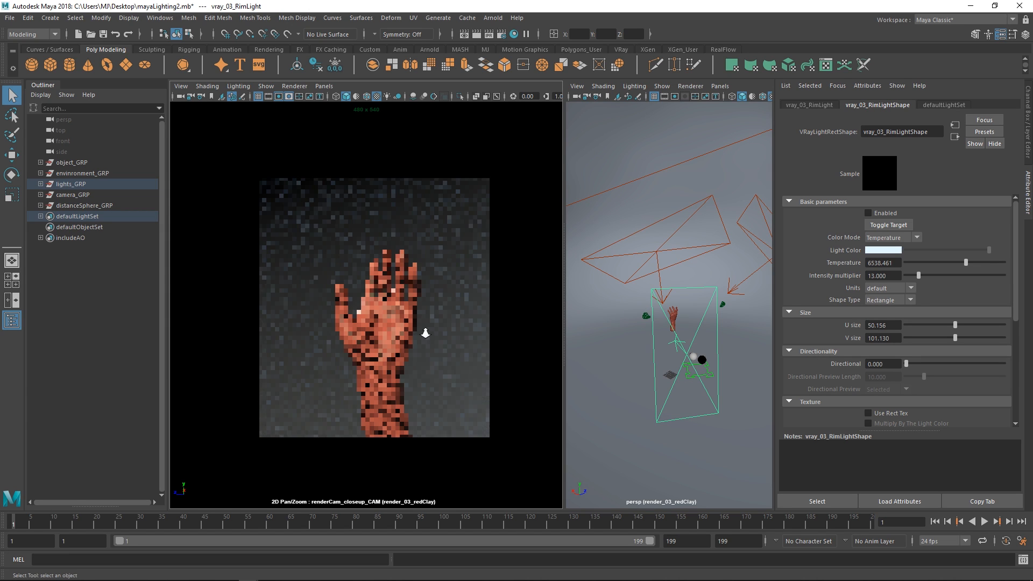
{"action": "scroll", "coordinate": [424, 331], "scroll_direction": "up", "scroll_amount": 5}
{"action": "left_click_drag", "start_coordinate": [479, 307], "coordinate": [504, 324], "text": "alt"}
{"action": "left_click_drag", "start_coordinate": [445, 297], "coordinate": [485, 248], "text": "alt"}
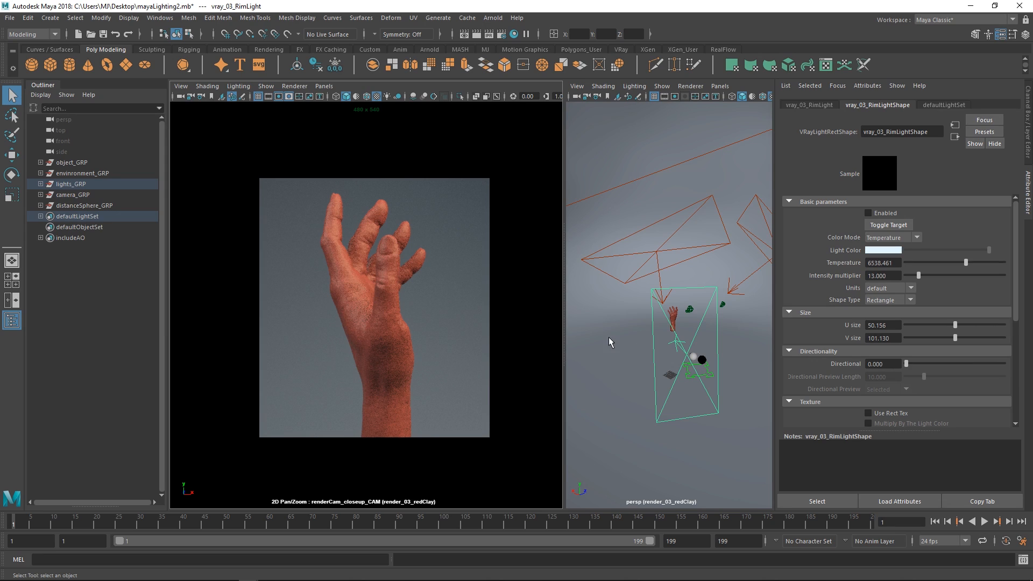
Step: Return the close-up view to the Viewport 2.0 renderer and make render_20_oscars the active render layer
{"action": "left_click", "coordinate": [295, 86]}
{"action": "left_click", "coordinate": [301, 106]}
{"action": "key", "text": "ctrl+a"}
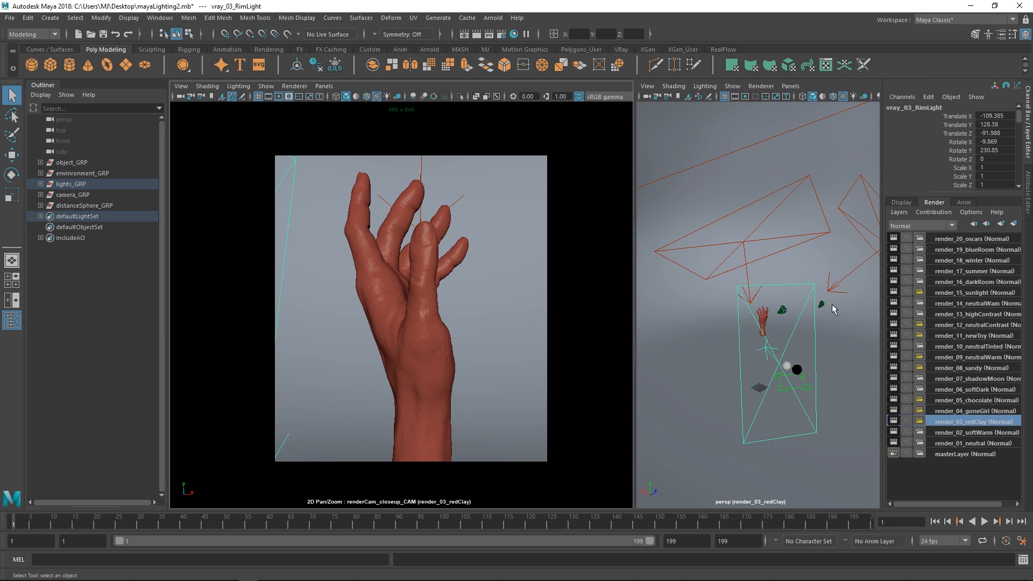
{"action": "left_click", "coordinate": [968, 239]}
Step: Render the oscars layer with V-Ray IPR in the close-up view and show the whole golden hand from farther away
{"action": "left_click", "coordinate": [295, 86]}
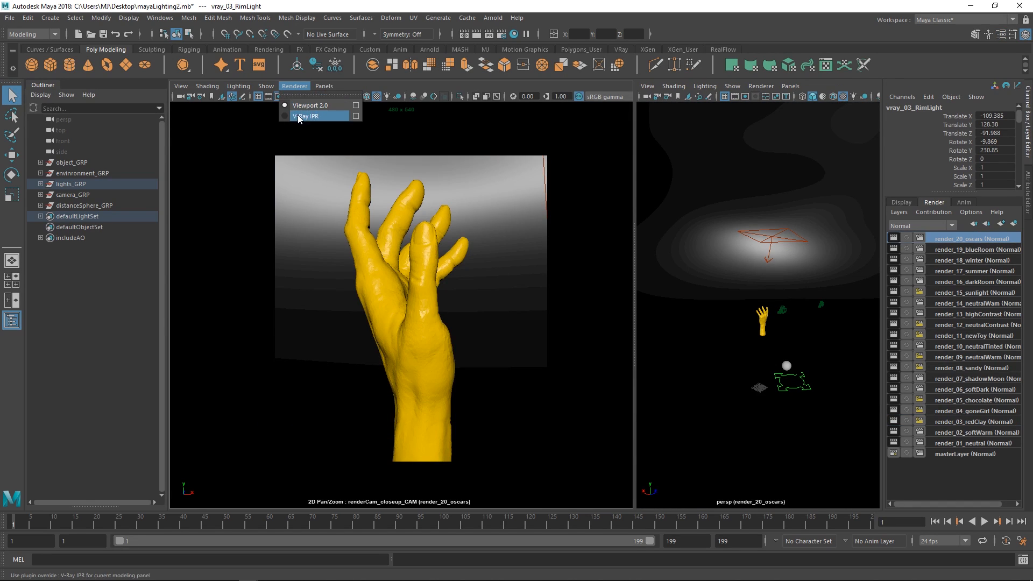
{"action": "left_click", "coordinate": [297, 116]}
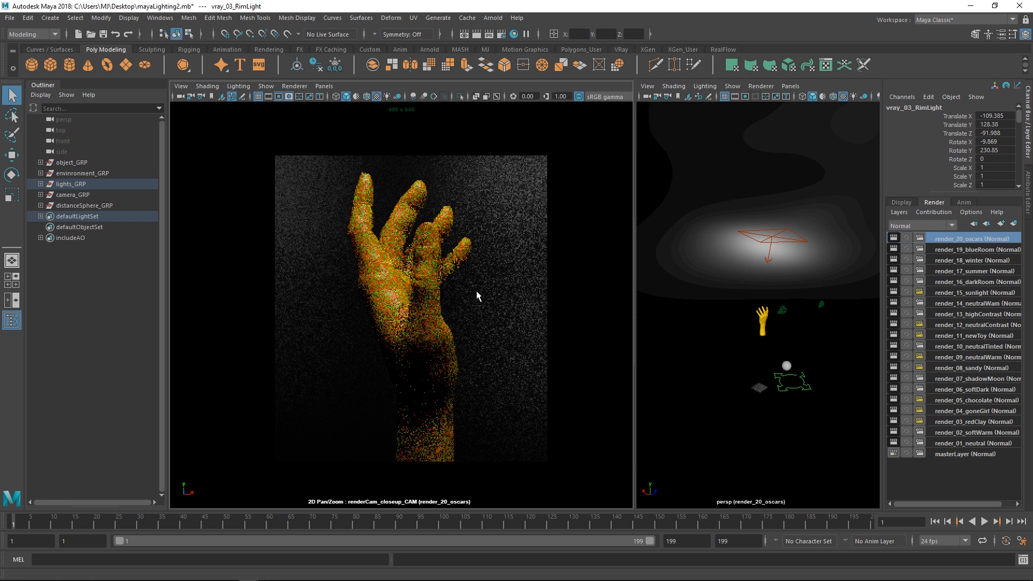
{"action": "right_click_drag", "start_coordinate": [407, 304], "coordinate": [360, 304], "text": "alt"}
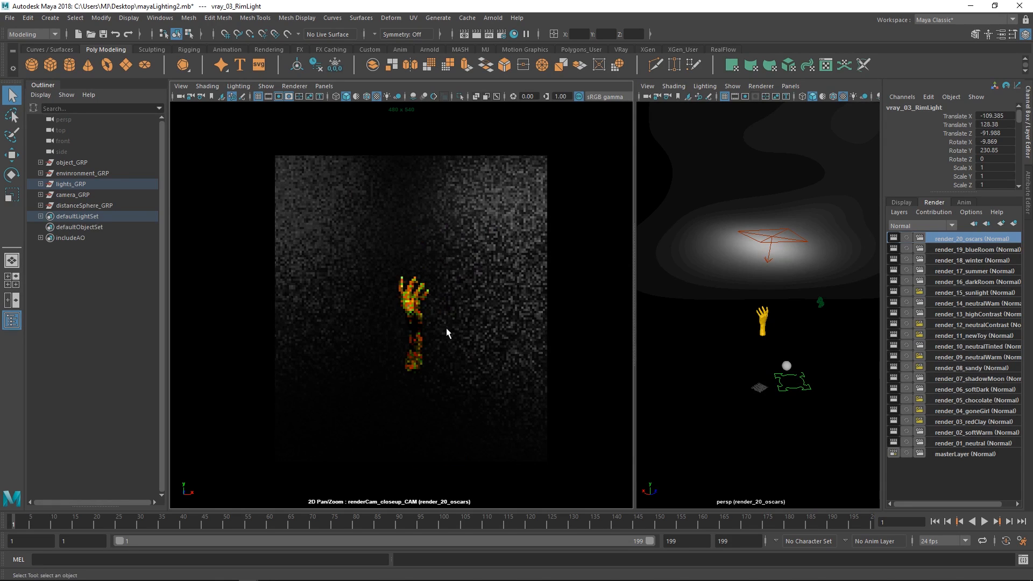
{"action": "middle_click_drag", "start_coordinate": [442, 339], "coordinate": [439, 315], "text": "alt"}
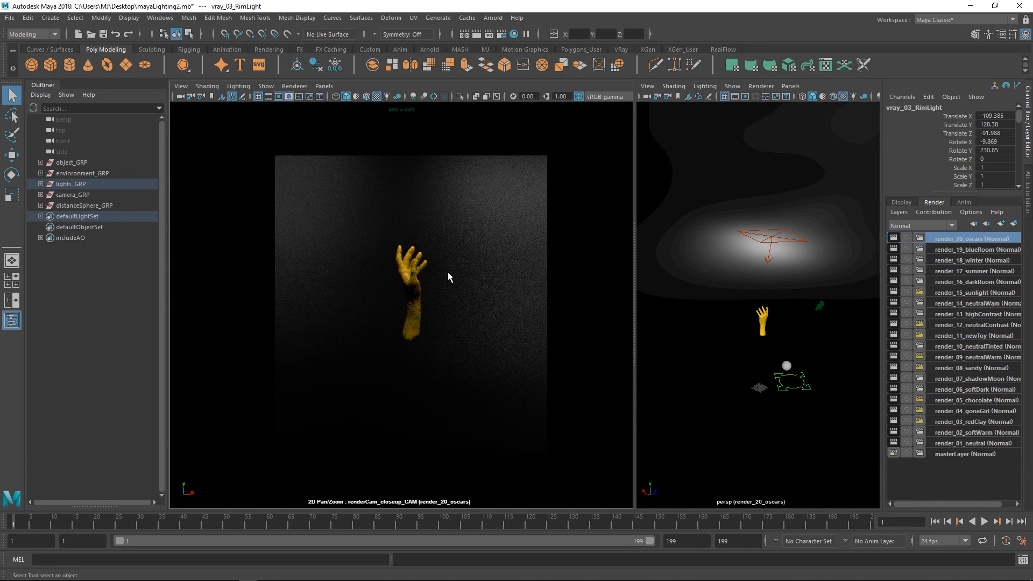
Step: Return the close-up view to the Viewport 2.0 renderer and make render_02_softWarm the active render layer
{"action": "left_click", "coordinate": [295, 86]}
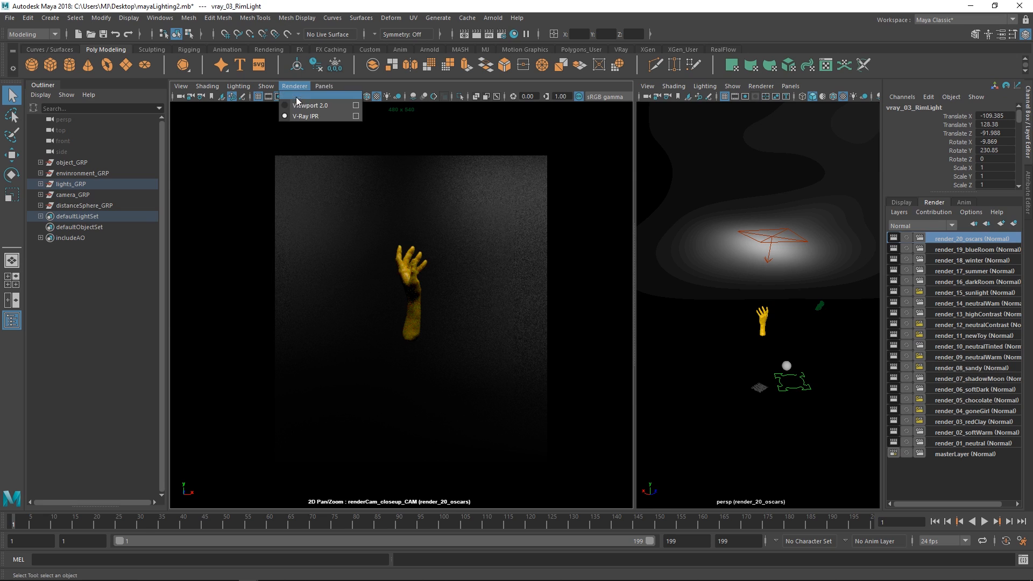
{"action": "left_click", "coordinate": [304, 105]}
{"action": "left_click", "coordinate": [959, 445]}
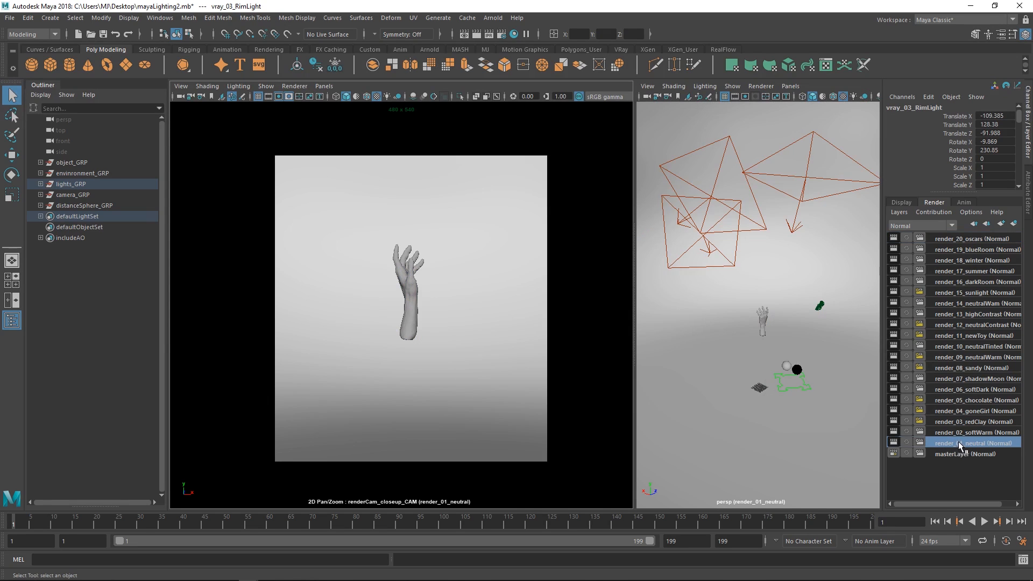
{"action": "left_click", "coordinate": [942, 434]}
Step: Render the soft warm layer with V-Ray IPR in the close-up view and leave the hand deselected
{"action": "left_click", "coordinate": [409, 287]}
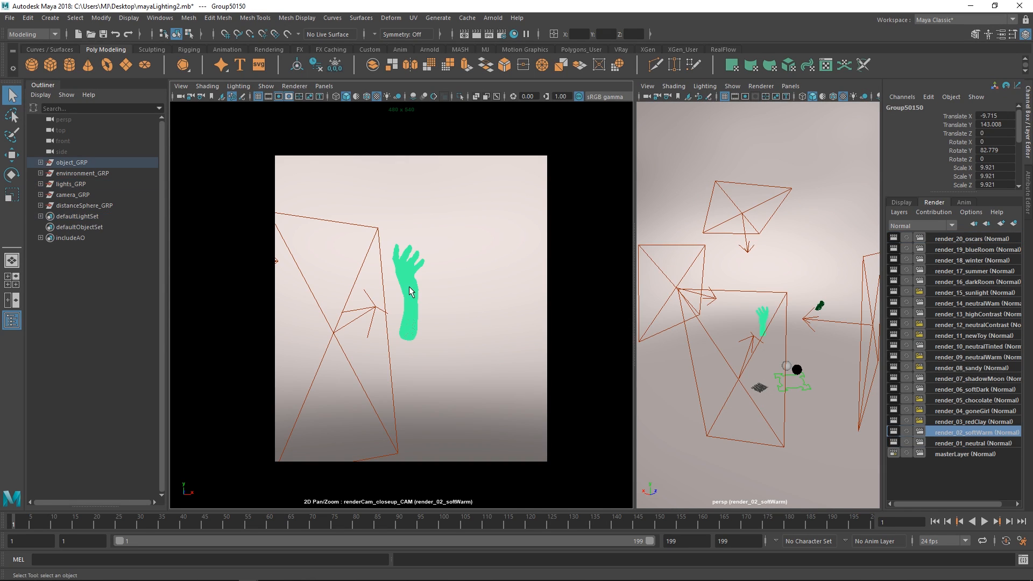
{"action": "left_click", "coordinate": [296, 86]}
{"action": "left_click", "coordinate": [305, 116]}
{"action": "left_click", "coordinate": [460, 266]}
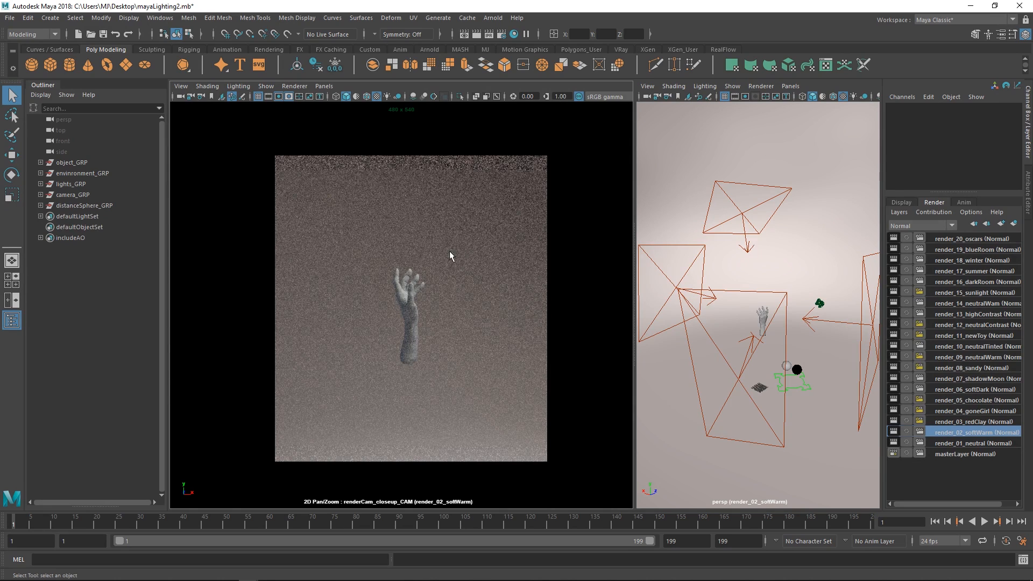
Step: Examine the chrome and grey reference spheres and the colour chart under the soft warm lighting
{"action": "middle_click_drag", "start_coordinate": [419, 307], "coordinate": [455, 224], "text": "alt"}
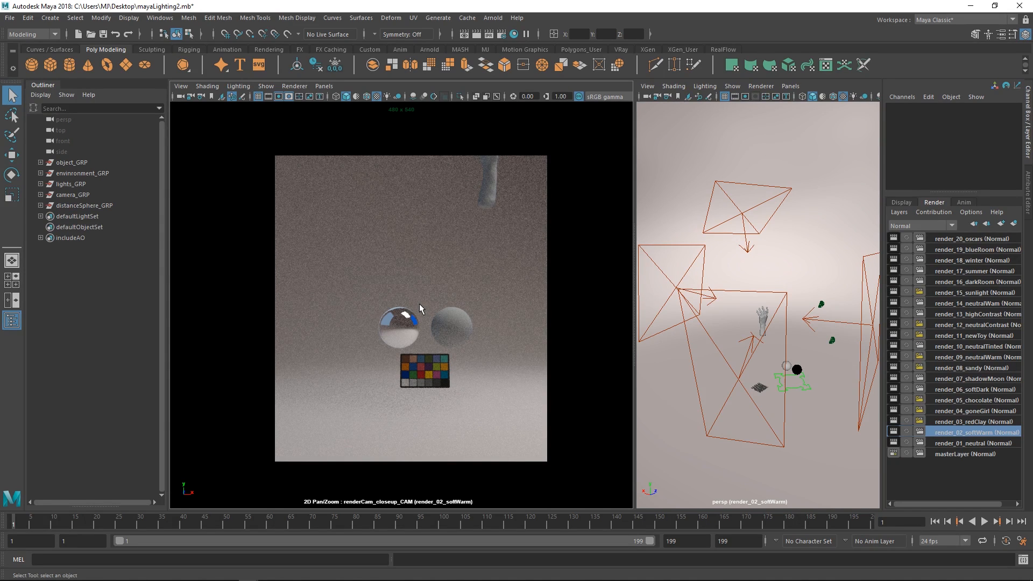
{"action": "right_click_drag", "start_coordinate": [430, 331], "coordinate": [467, 374], "text": "alt"}
{"action": "middle_click_drag", "start_coordinate": [467, 374], "coordinate": [447, 336], "text": "alt"}
{"action": "right_click_drag", "start_coordinate": [447, 336], "coordinate": [458, 359], "text": "alt"}
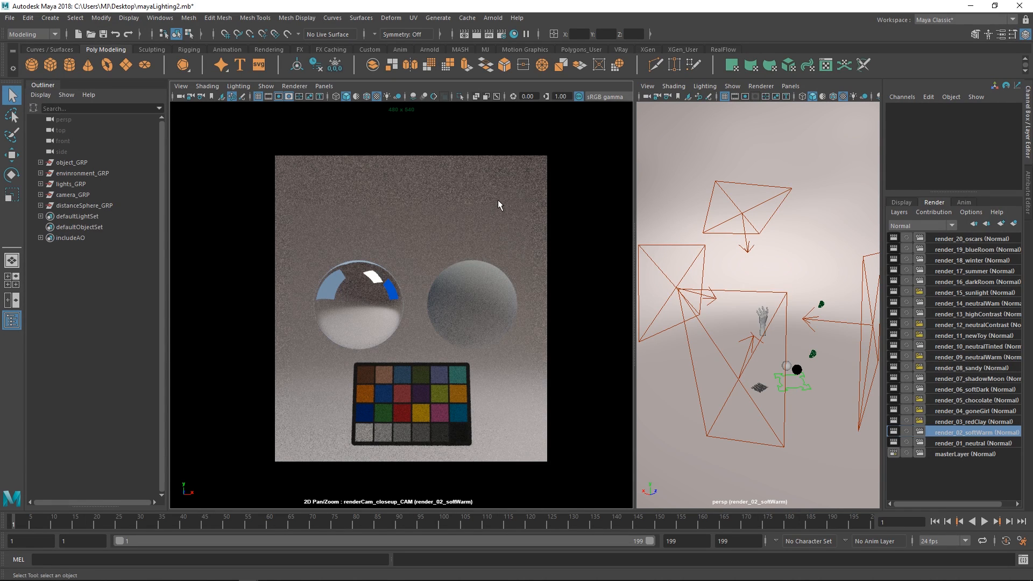
{"action": "middle_click_drag", "start_coordinate": [499, 201], "coordinate": [471, 366], "text": "alt"}
{"action": "right_click_drag", "start_coordinate": [444, 238], "coordinate": [500, 371], "text": "alt"}
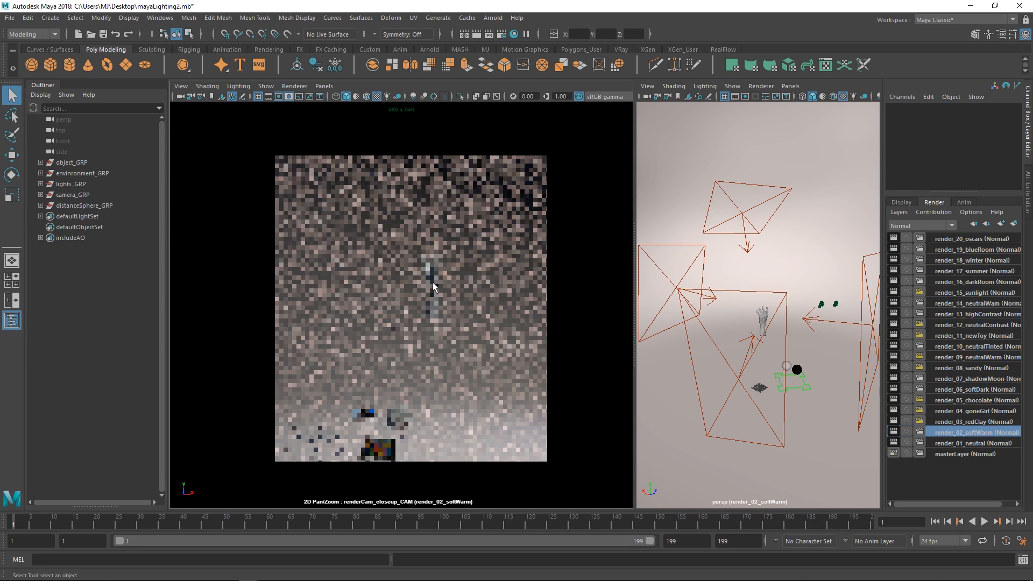
Step: Frame the hand and examine the soft warm lighting on its palm and fingers up close
{"action": "left_click", "coordinate": [419, 289]}
{"action": "key", "text": "f"}
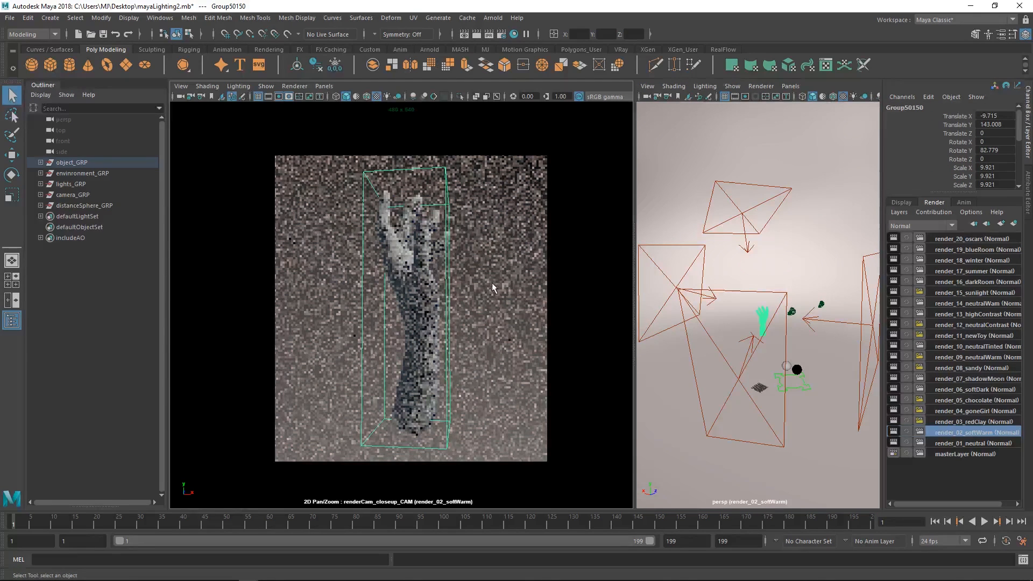
{"action": "left_click", "coordinate": [461, 295]}
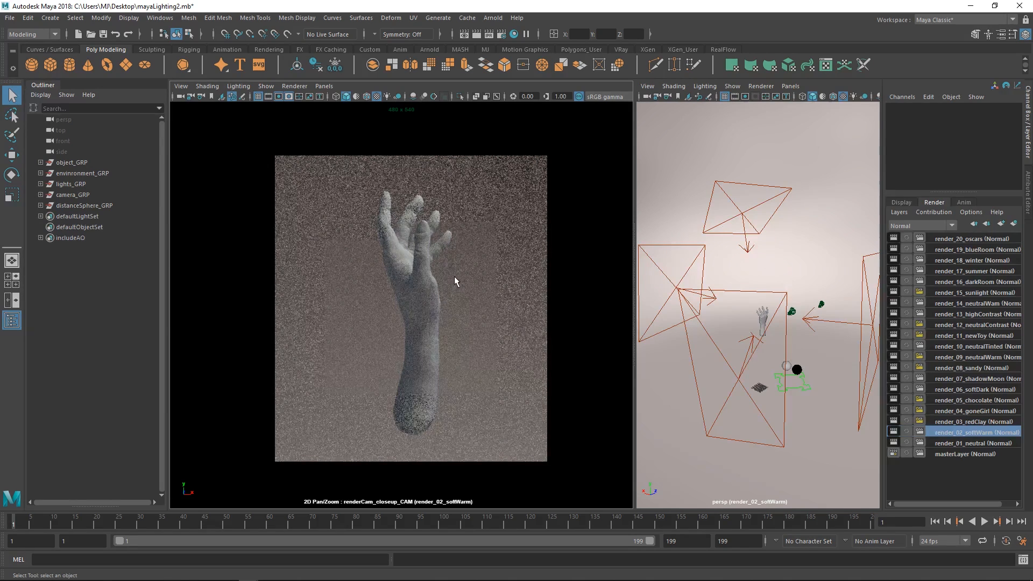
{"action": "right_click_drag", "start_coordinate": [425, 272], "coordinate": [455, 266], "text": "alt"}
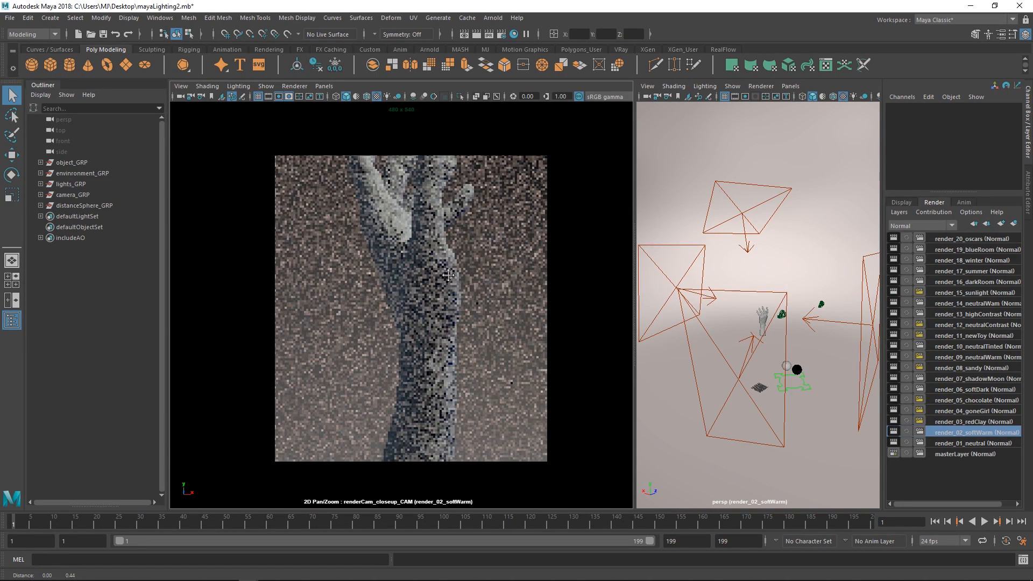
{"action": "middle_click_drag", "start_coordinate": [452, 215], "coordinate": [461, 303], "text": "alt"}
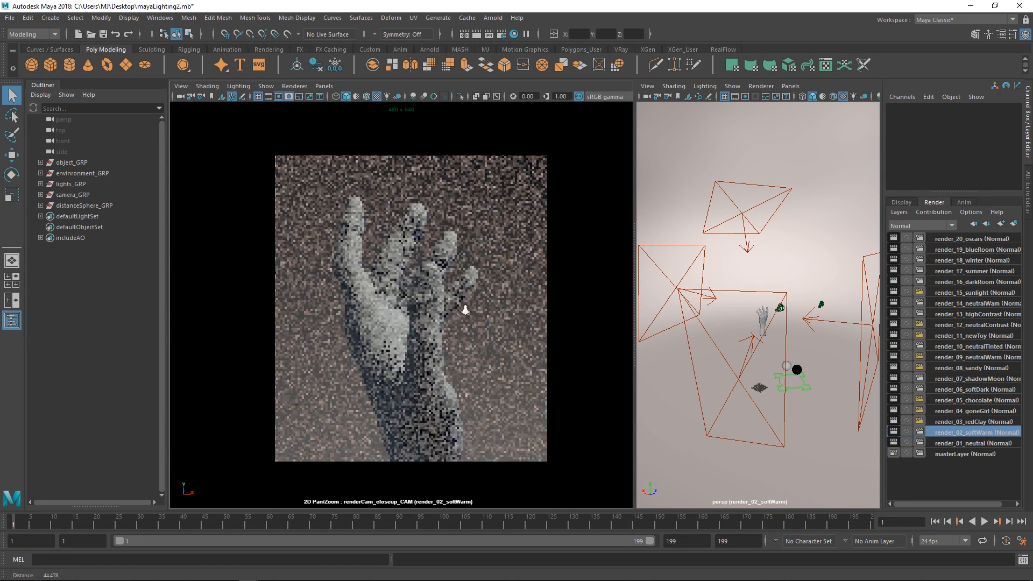
{"action": "right_click_drag", "start_coordinate": [462, 302], "coordinate": [476, 308], "text": "alt"}
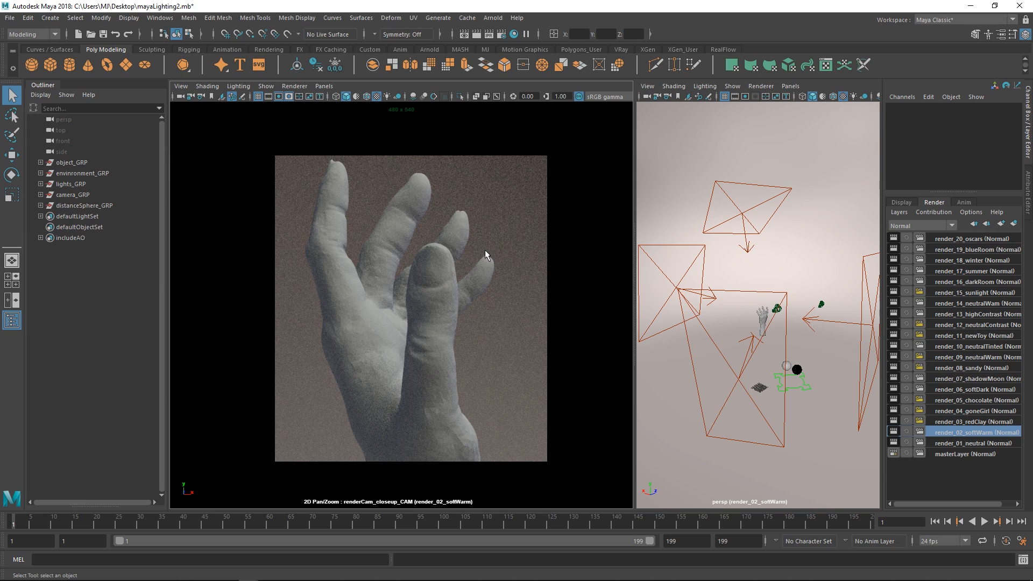
Step: Switch the close-up view back to Viewport 2.0 and make render_11_newToy the active render layer
{"action": "left_click", "coordinate": [293, 85]}
{"action": "left_click", "coordinate": [294, 84]}
{"action": "left_click", "coordinate": [296, 86]}
{"action": "left_click", "coordinate": [310, 106]}
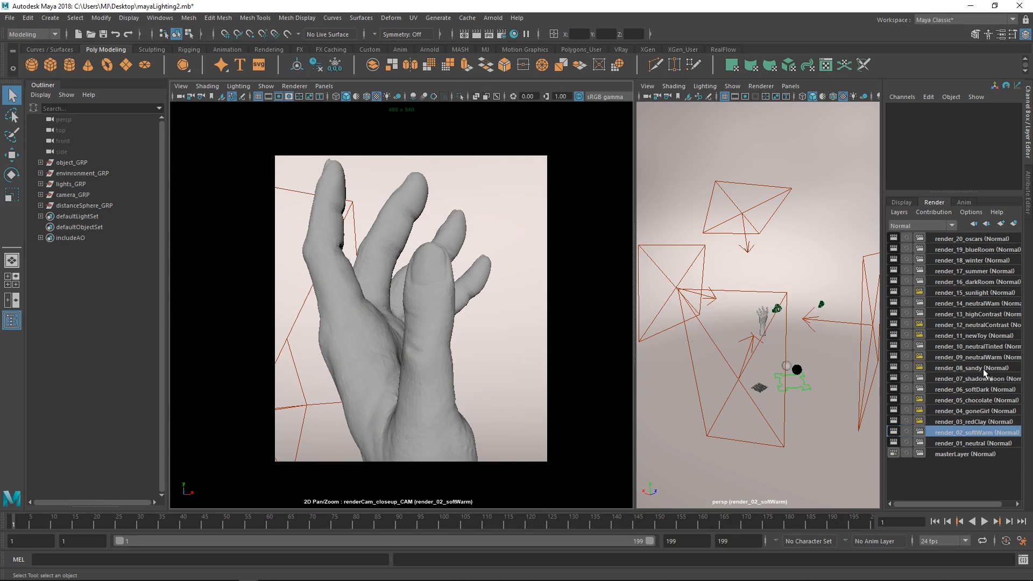
{"action": "left_click", "coordinate": [975, 336]}
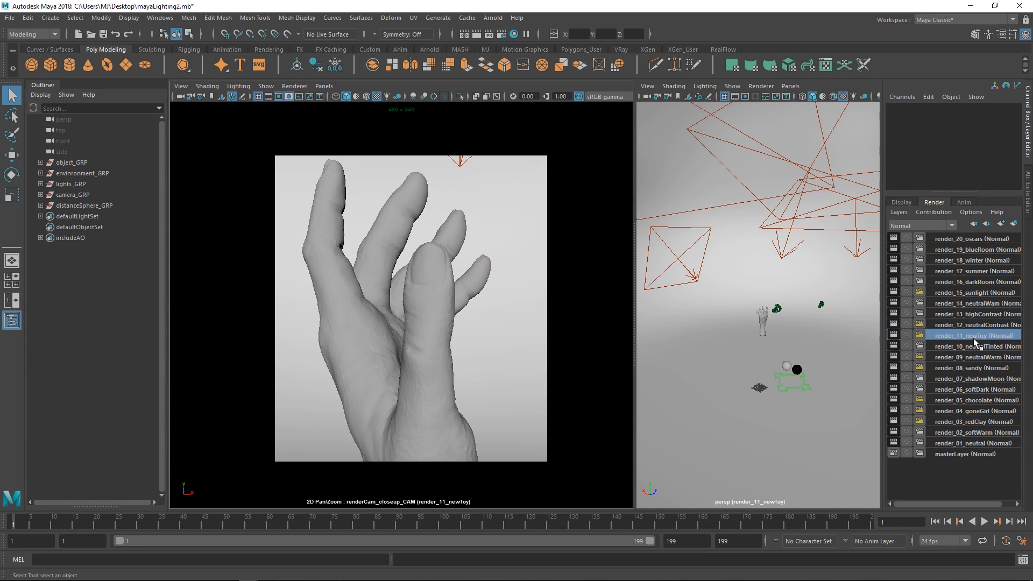
Step: Render the newToy layer with V-Ray IPR and view the hand from the thumb and palm sides
{"action": "left_click", "coordinate": [296, 86]}
{"action": "left_click", "coordinate": [310, 115]}
{"action": "left_click", "coordinate": [442, 318]}
{"action": "left_click_drag", "start_coordinate": [447, 289], "coordinate": [464, 332], "text": "alt"}
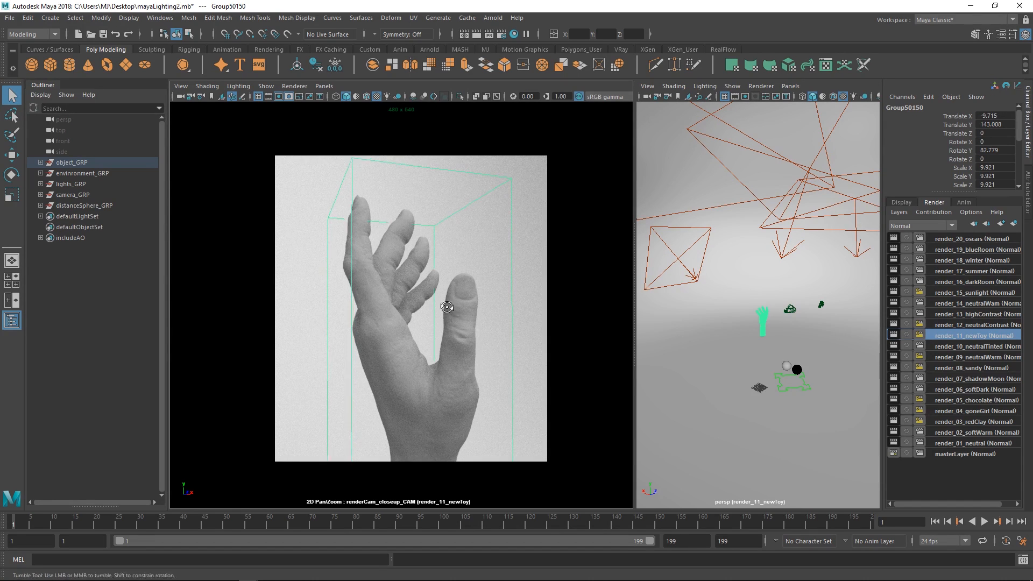
{"action": "left_click_drag", "start_coordinate": [452, 286], "coordinate": [421, 296], "text": "alt"}
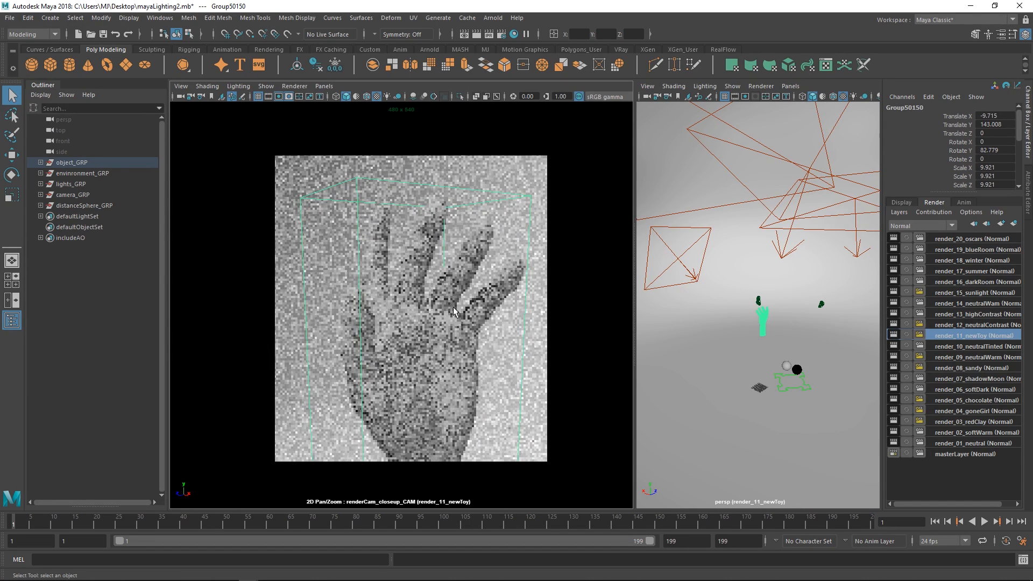
Step: Set the close-up view to the Viewport 2.0 renderer and activate the render_13_highContrast layer
{"action": "left_click", "coordinate": [294, 87]}
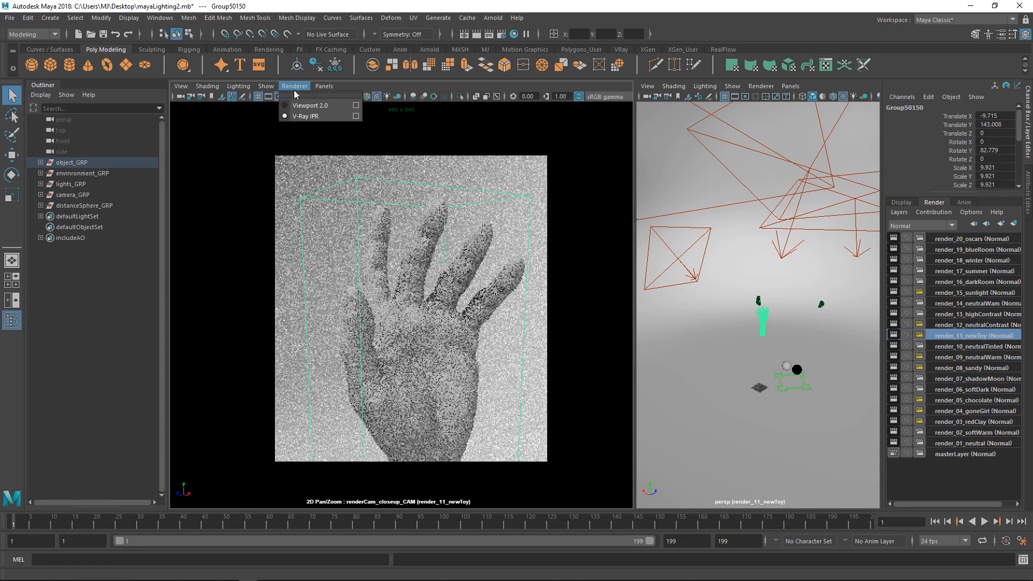
{"action": "left_click", "coordinate": [298, 105]}
{"action": "left_click", "coordinate": [958, 315]}
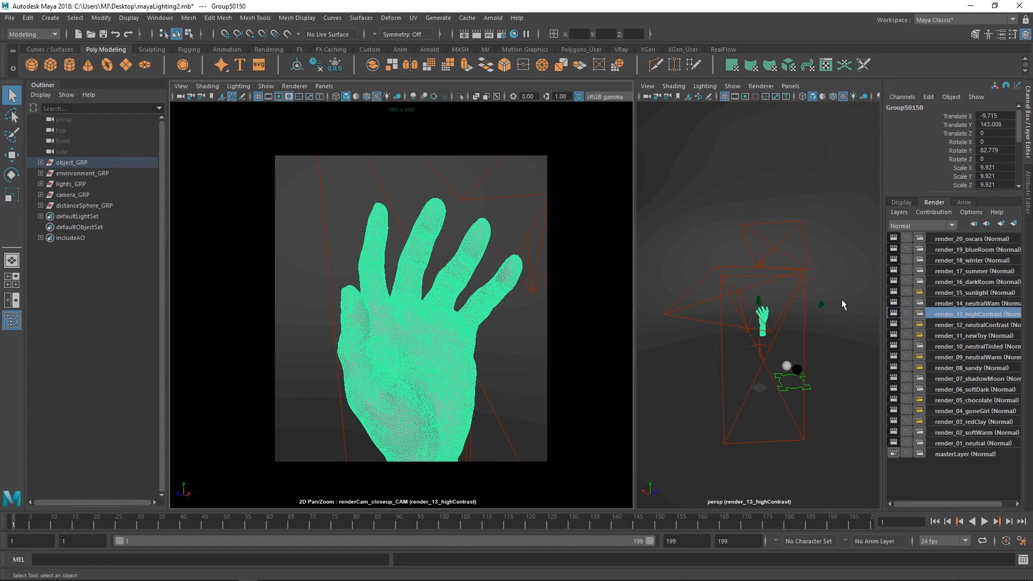
Step: Assign the existing material chr_grey_R13 to the hand in the high contrast layer
{"action": "left_click", "coordinate": [294, 87]}
{"action": "left_click", "coordinate": [294, 87]}
{"action": "right_click", "coordinate": [466, 260]}
{"action": "mouse_move", "coordinate": [499, 557]}
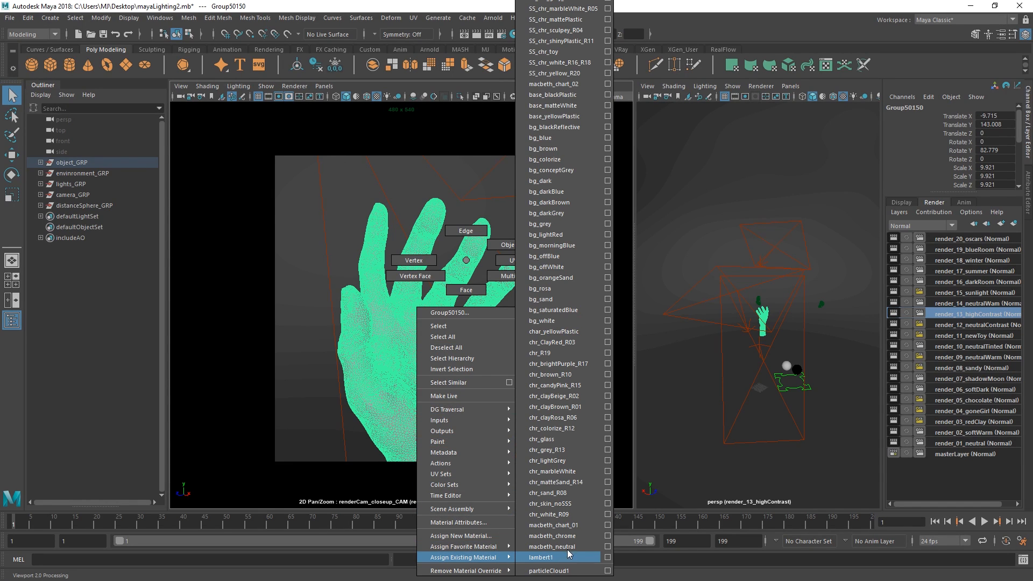
{"action": "left_click", "coordinate": [554, 451]}
Step: Render the high contrast layer with V-Ray IPR, deselect the hand and view it from the thumb side
{"action": "left_click", "coordinate": [292, 86]}
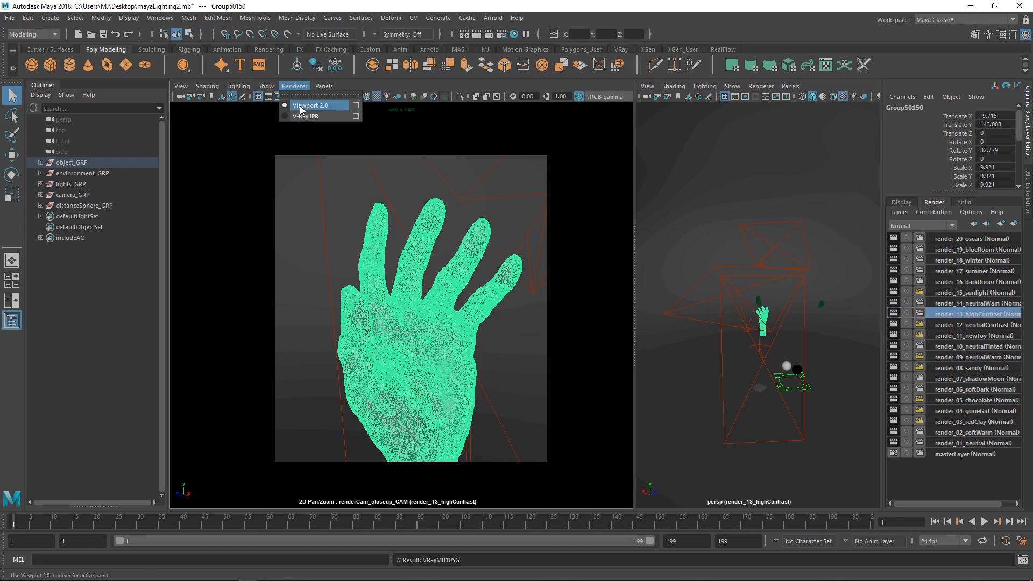
{"action": "left_click", "coordinate": [301, 106]}
{"action": "left_click", "coordinate": [430, 318]}
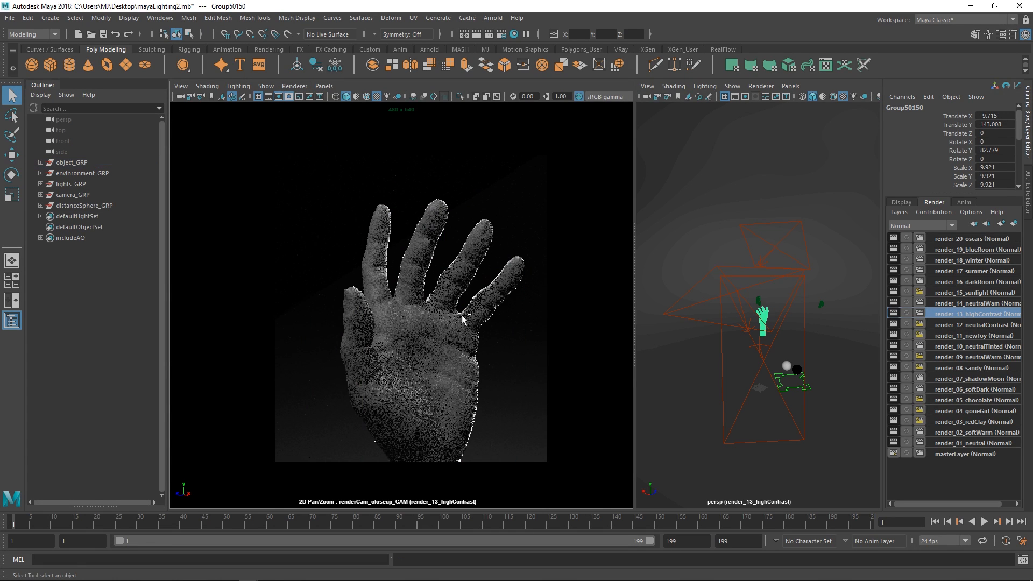
{"action": "left_click_drag", "start_coordinate": [417, 322], "coordinate": [467, 273], "text": "alt"}
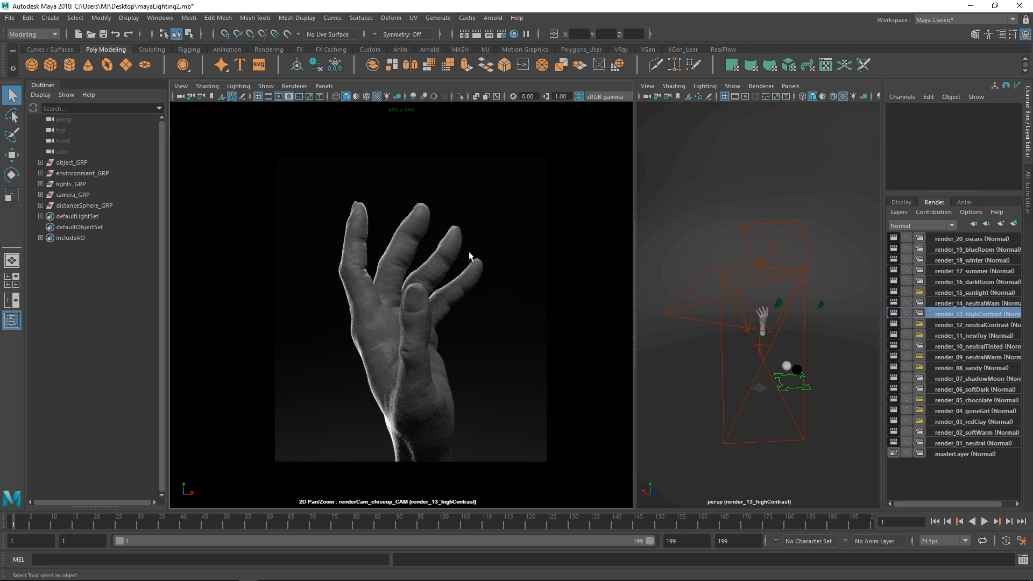
{"action": "right_click_drag", "start_coordinate": [449, 266], "coordinate": [453, 266], "text": "alt"}
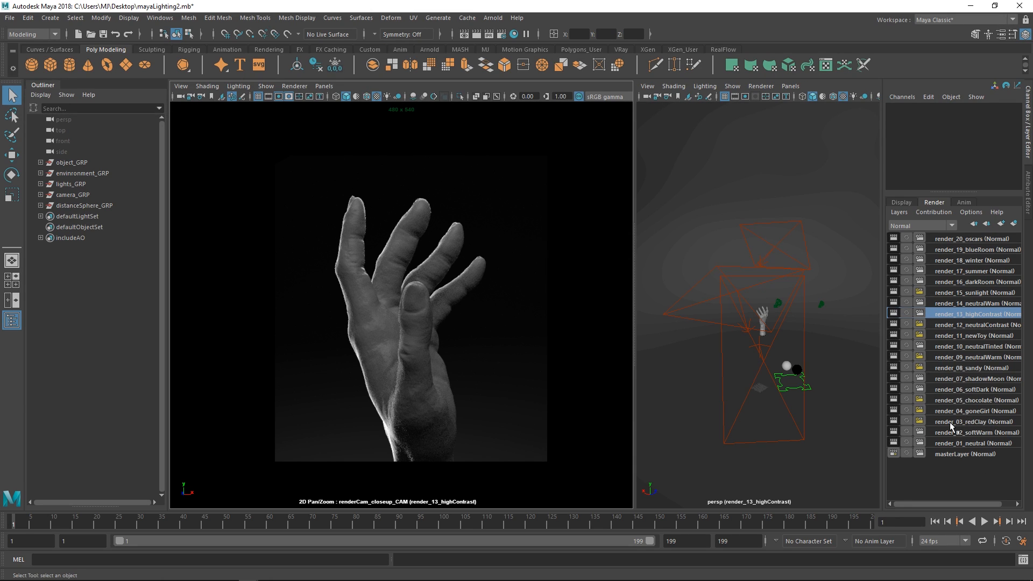
Step: Return the close-up view to the Viewport 2.0 renderer and make render_04_goneGirl the active render layer
{"action": "left_click", "coordinate": [300, 86]}
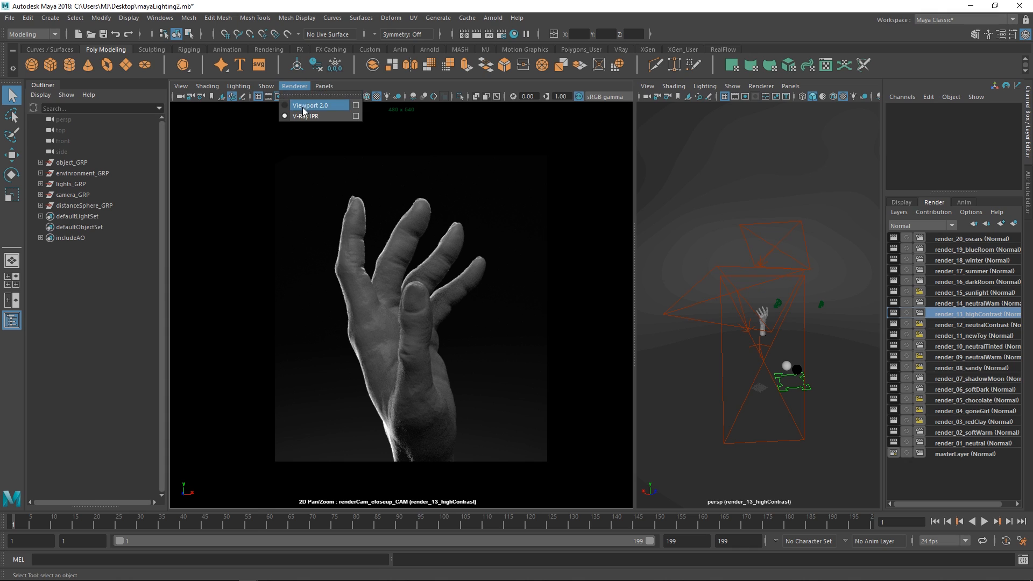
{"action": "left_click", "coordinate": [305, 106]}
{"action": "left_click", "coordinate": [977, 422]}
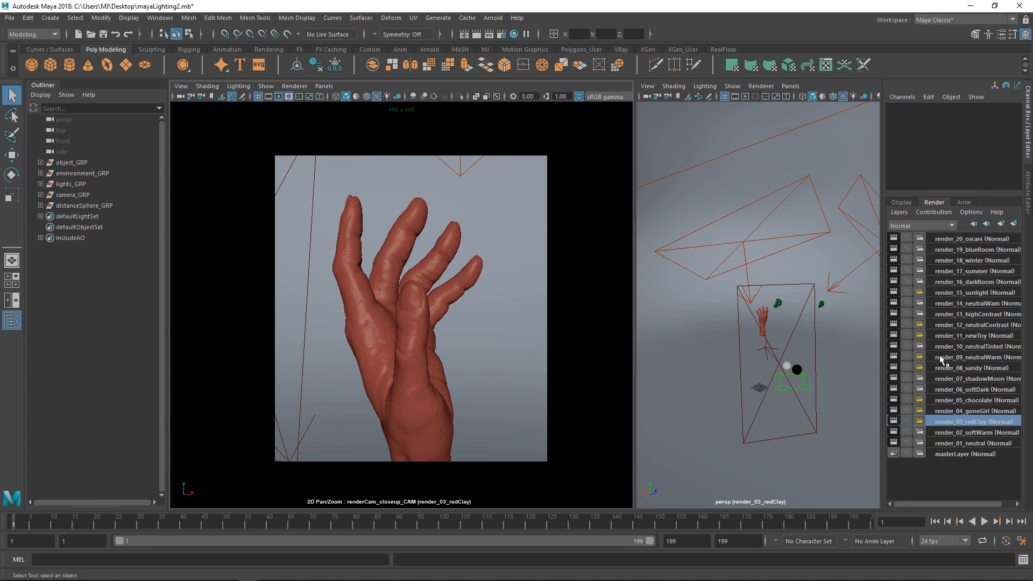
{"action": "left_click", "coordinate": [977, 411]}
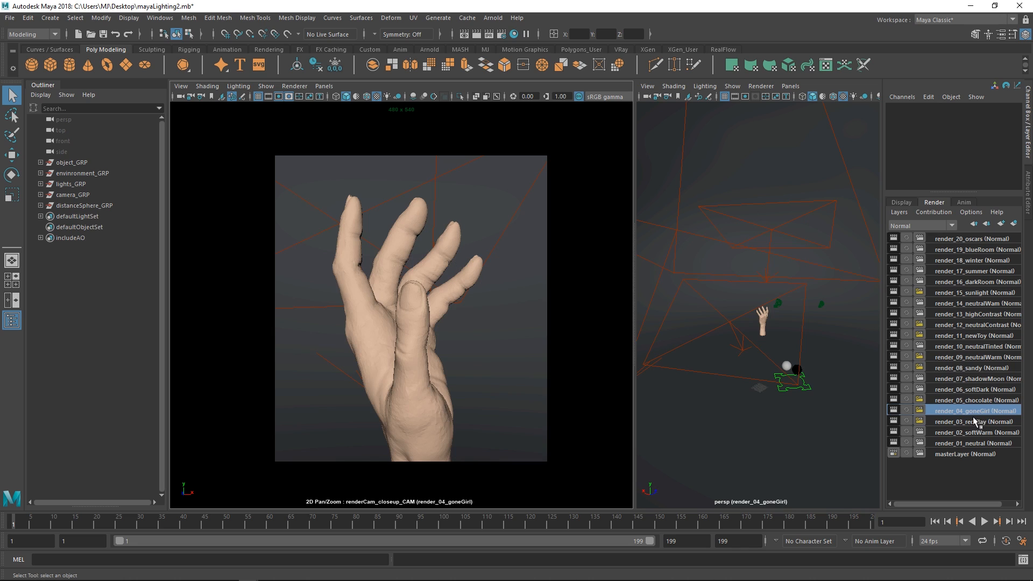
Step: Render the goneGirl layer with V-Ray IPR and view the palm and the bases of the fingers up close
{"action": "left_click", "coordinate": [295, 86]}
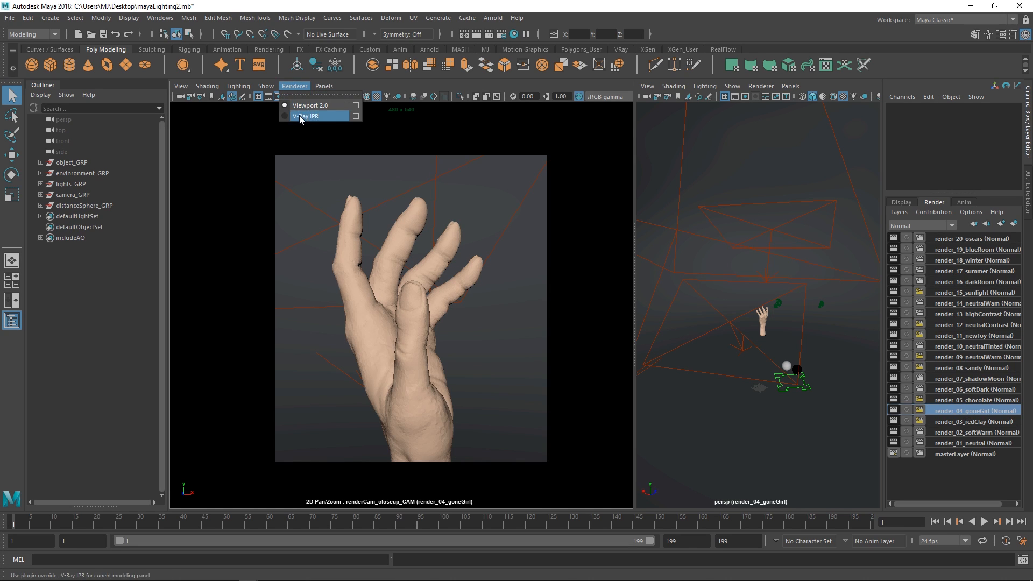
{"action": "left_click", "coordinate": [299, 114]}
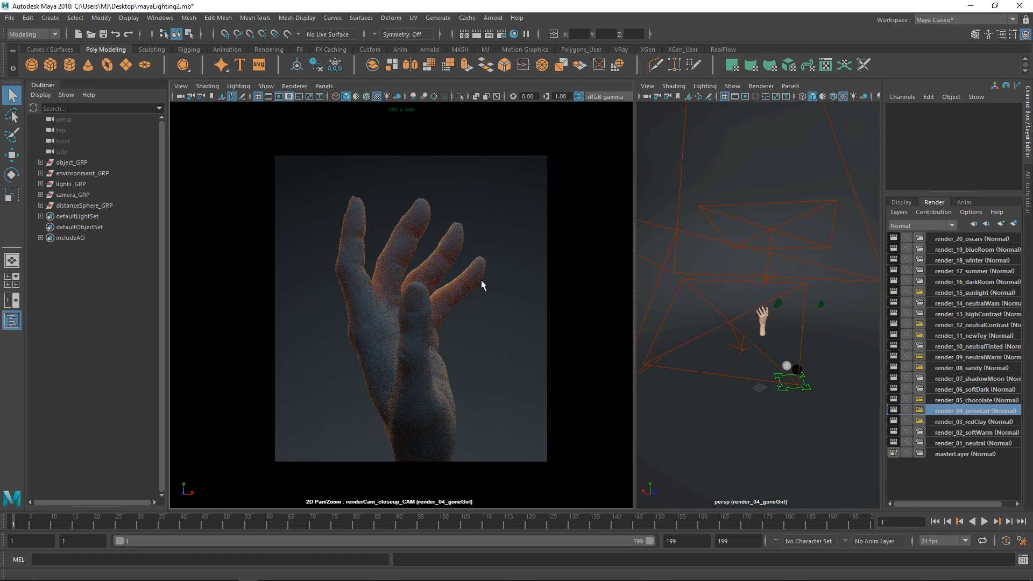
{"action": "mouse_move", "coordinate": [402, 332]}
{"action": "left_mouse_down", "text": "alt"}
{"action": "mouse_move", "coordinate": [473, 321]}
{"action": "mouse_move", "coordinate": [425, 313]}
{"action": "mouse_move", "coordinate": [390, 342]}
{"action": "left_mouse_up", "text": "alt"}
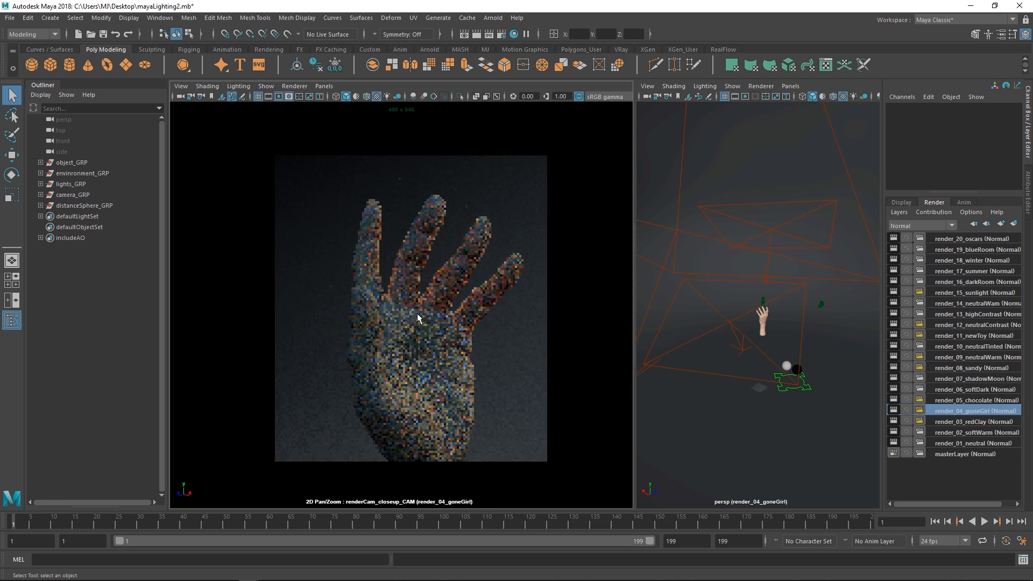
{"action": "right_click_drag", "start_coordinate": [418, 313], "coordinate": [455, 331], "text": "alt"}
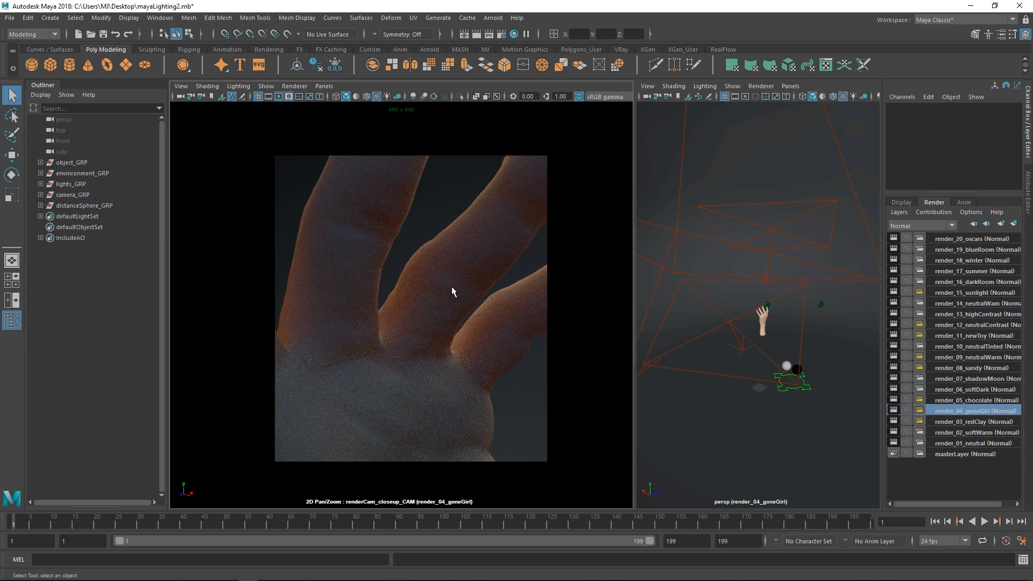
Step: Switch the close-up view back to Viewport 2.0 and make render_20_oscars the active render layer
{"action": "left_click", "coordinate": [293, 86]}
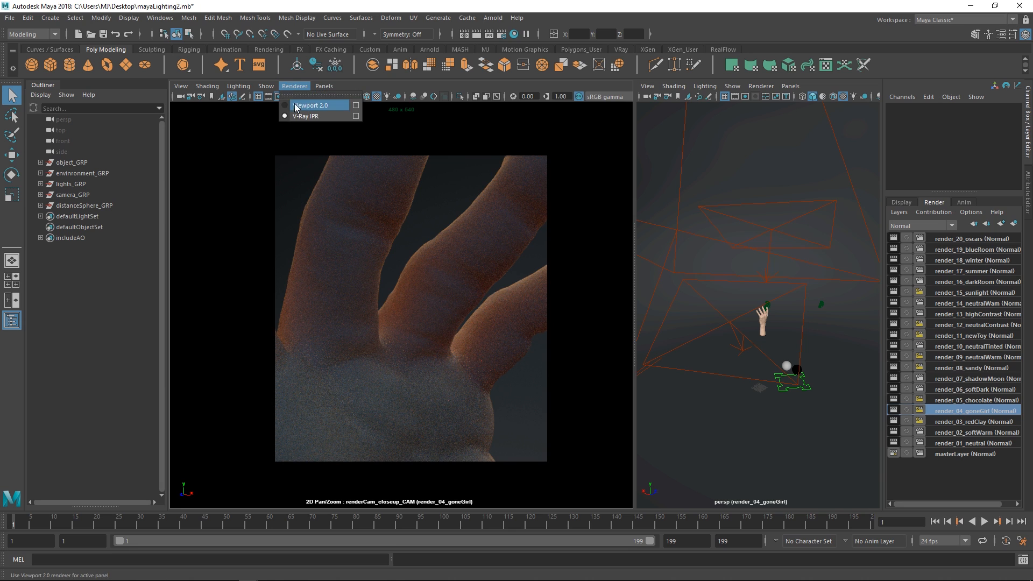
{"action": "left_click", "coordinate": [323, 105]}
{"action": "left_click", "coordinate": [972, 239]}
Step: Render the oscars layer with V-Ray IPR and orbit around the golden hand's fingers to view them from another side
{"action": "left_click", "coordinate": [296, 86]}
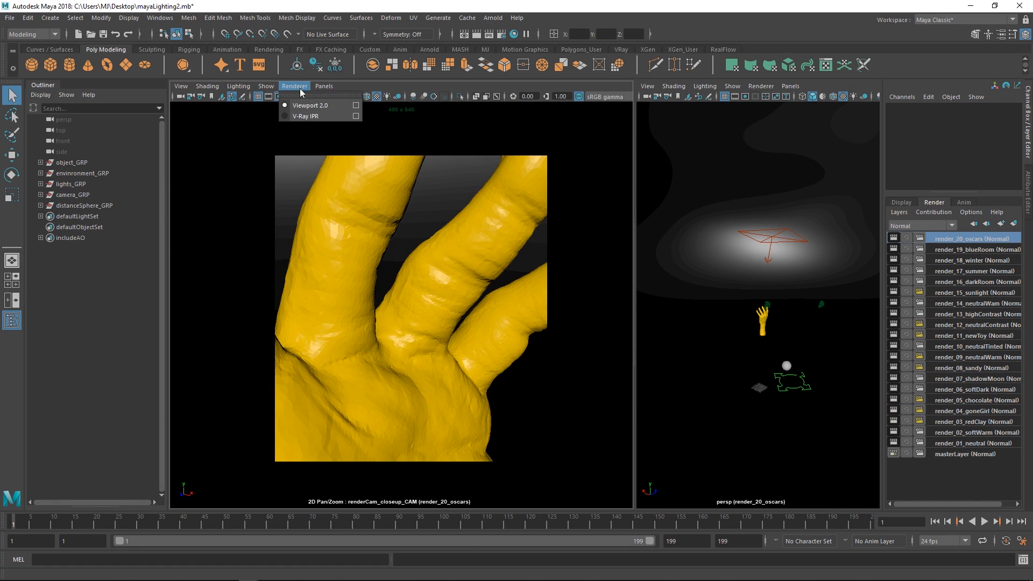
{"action": "left_click", "coordinate": [310, 114]}
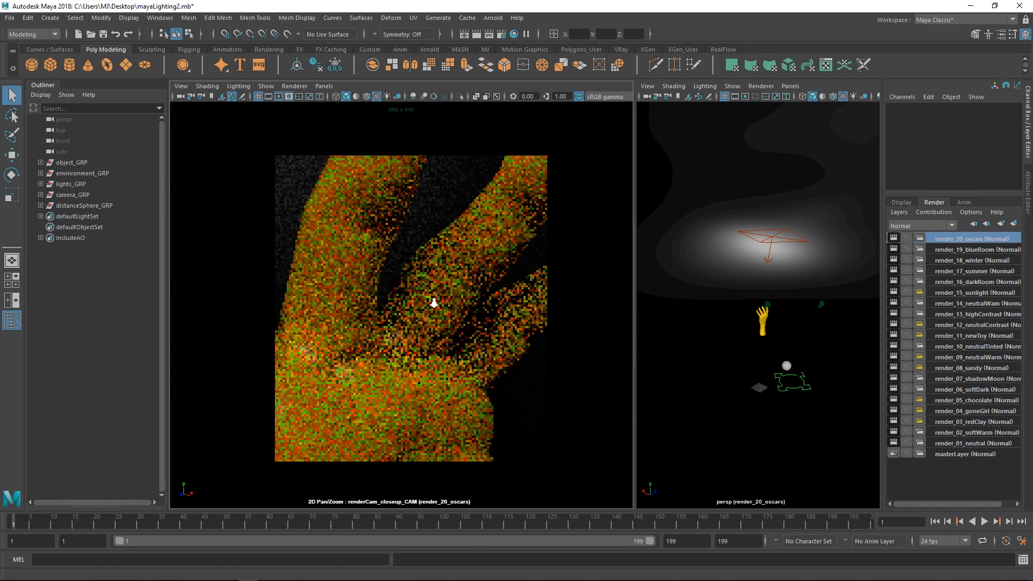
{"action": "mouse_move", "coordinate": [434, 303]}
{"action": "left_mouse_down", "text": "alt"}
{"action": "mouse_move", "coordinate": [379, 313]}
{"action": "mouse_move", "coordinate": [446, 310]}
{"action": "left_mouse_up", "text": "alt"}
{"action": "right_click_drag", "start_coordinate": [447, 310], "coordinate": [453, 334], "text": "alt"}
{"action": "mouse_move", "coordinate": [453, 335]}
{"action": "left_mouse_down", "text": "alt"}
{"action": "mouse_move", "coordinate": [438, 311]}
{"action": "mouse_move", "coordinate": [450, 334]}
{"action": "mouse_move", "coordinate": [470, 328]}
{"action": "mouse_move", "coordinate": [464, 344]}
{"action": "left_mouse_up", "text": "alt"}
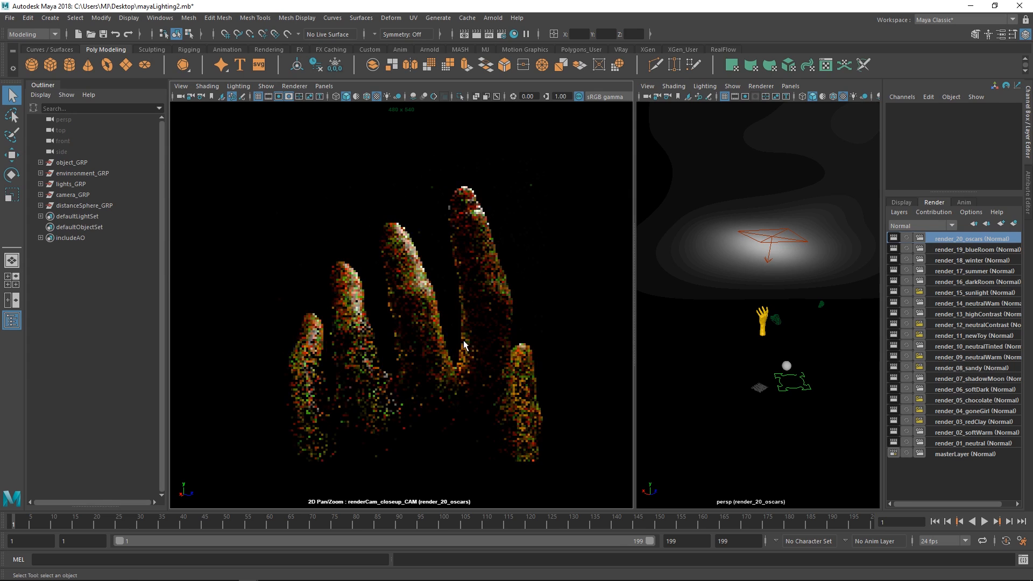